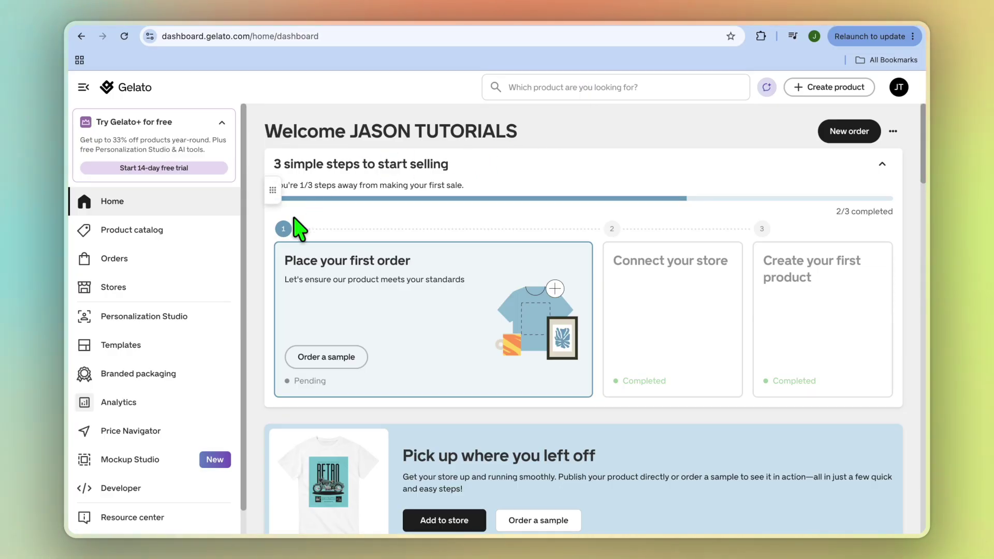
Open the stores page and review the connected stores and the available store integrations
click(174, 289)
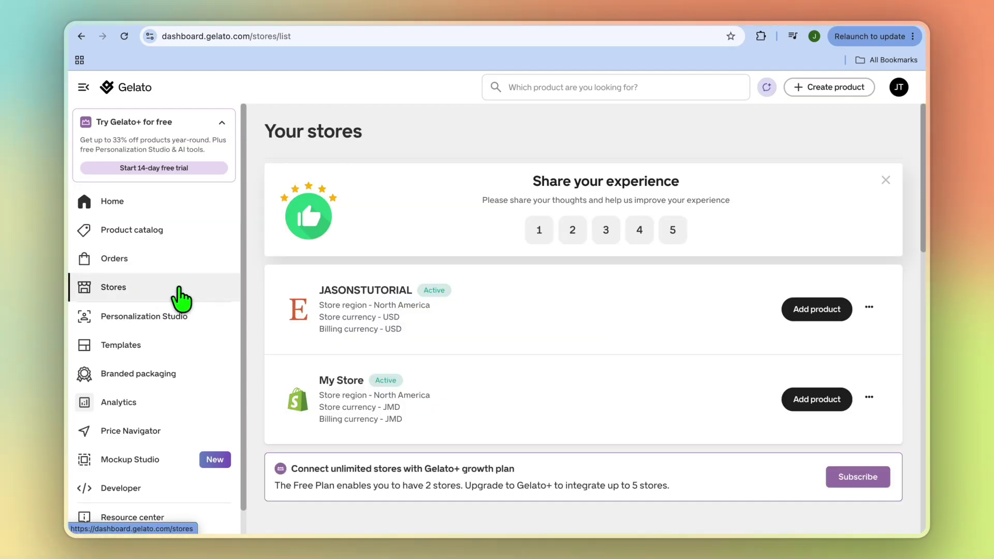
scroll(494, 352, down, 6)
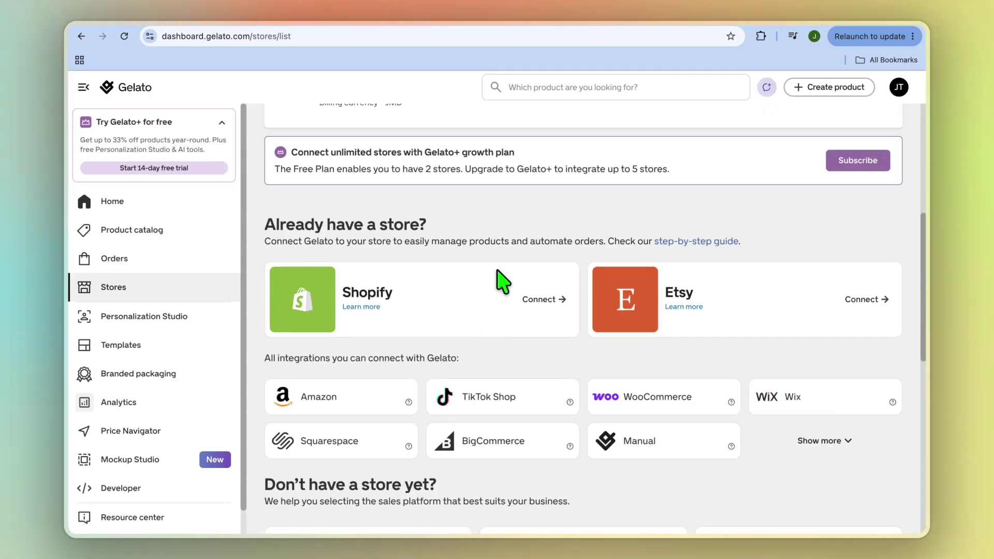
click(537, 300)
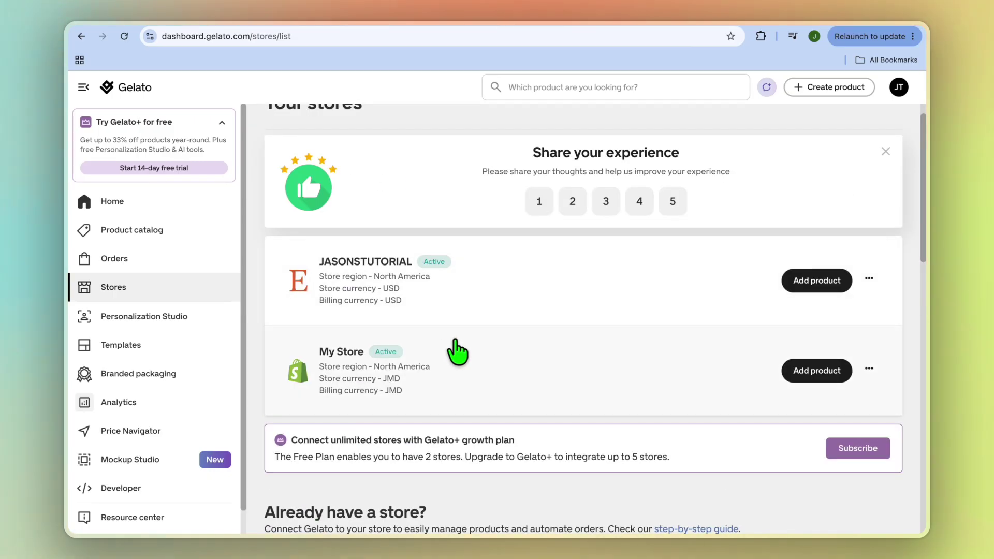
scroll(445, 347, down, 2)
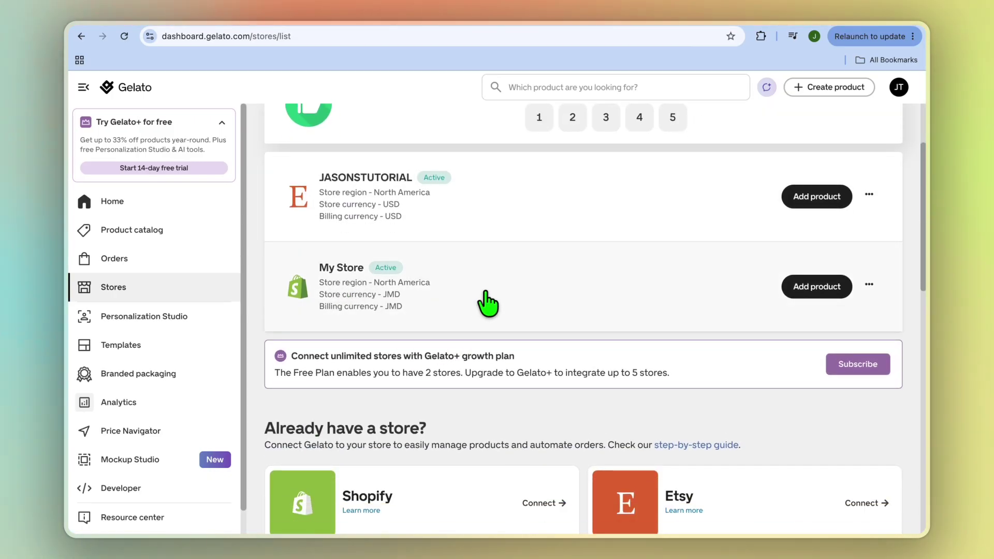
Open the product catalog and look through the available product categories
click(190, 246)
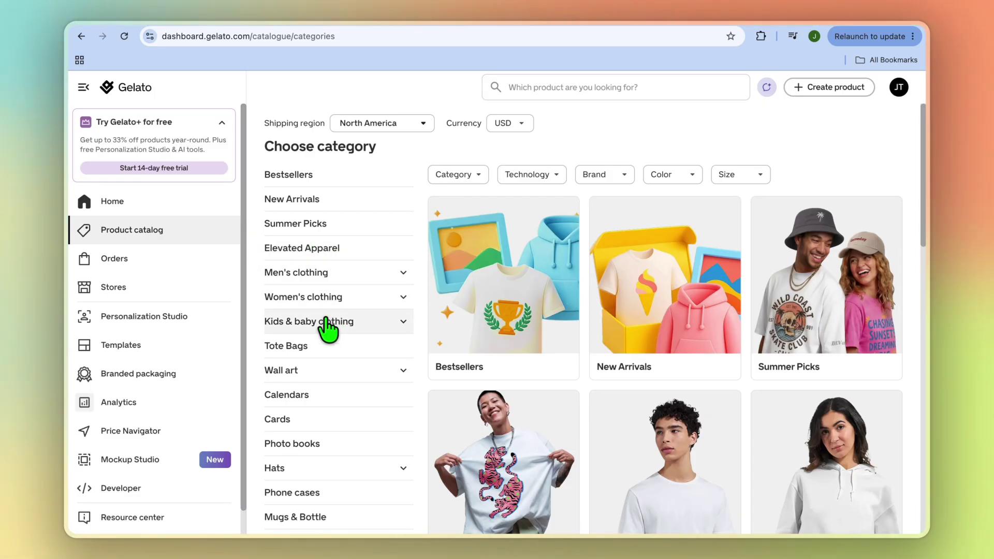
scroll(325, 318, down, 1)
scroll(325, 318, down, 2)
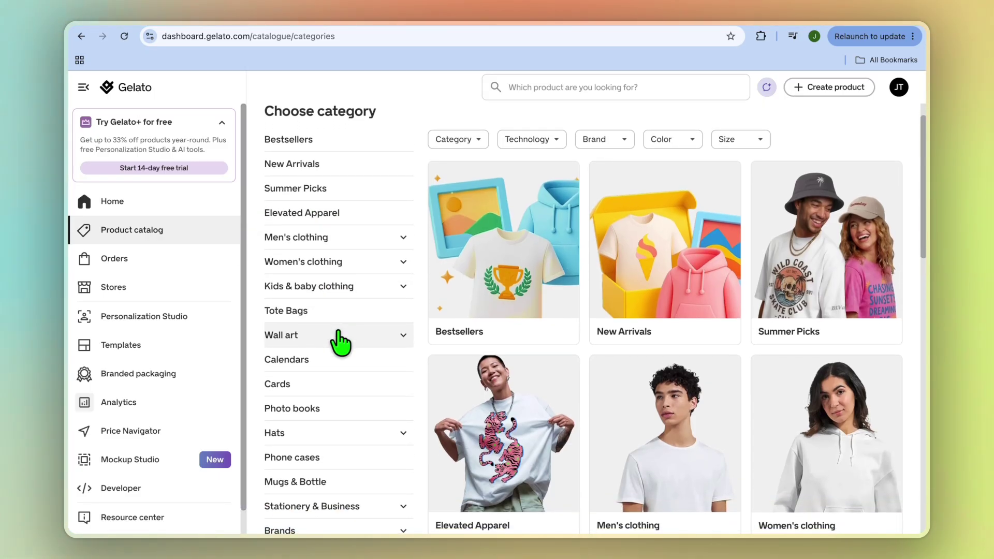
scroll(343, 339, down, 1)
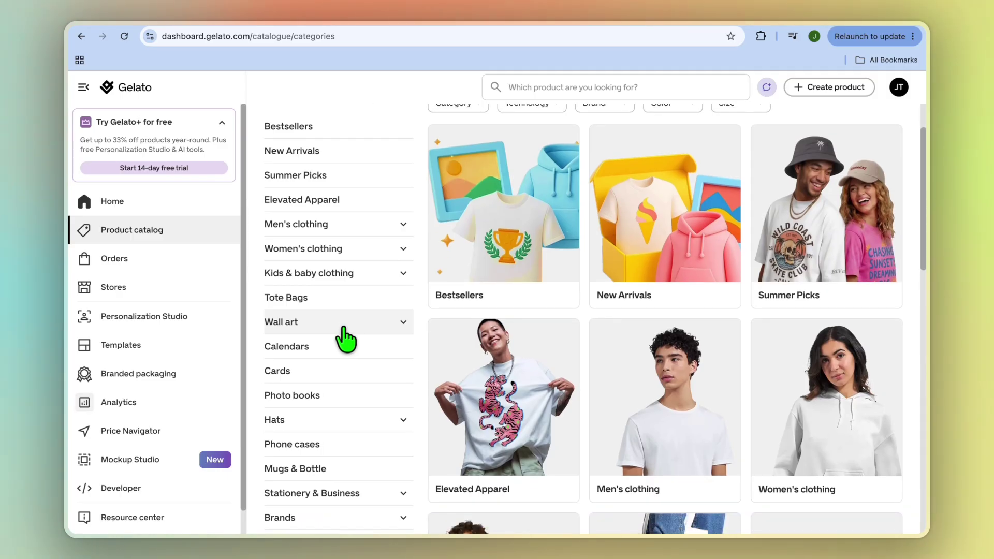
scroll(347, 339, down, 1)
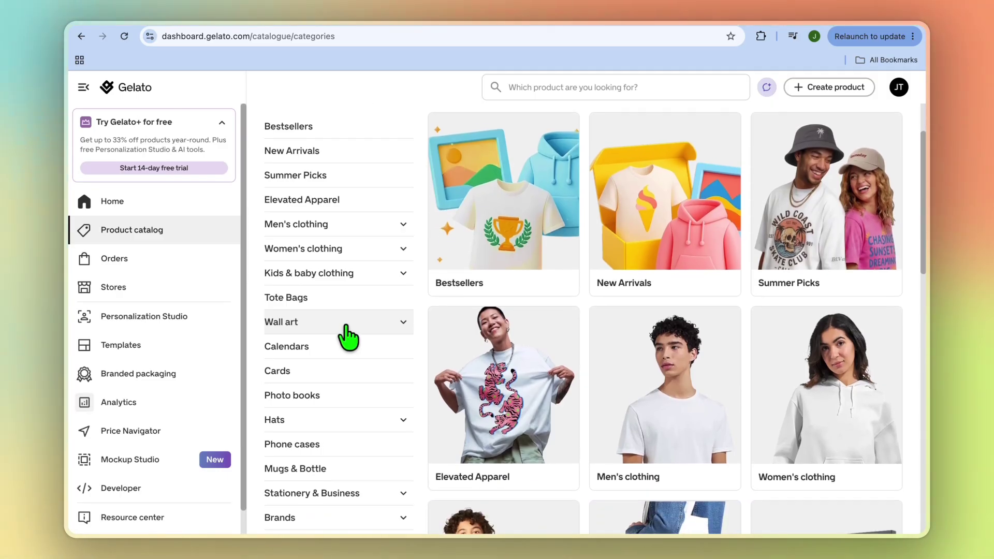
scroll(357, 350, down, 5)
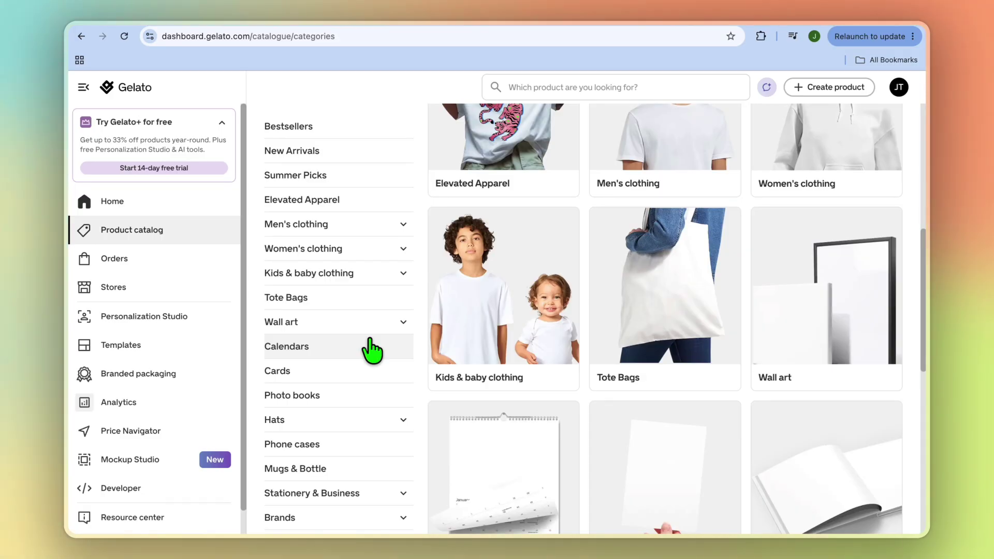
scroll(372, 351, up, 1)
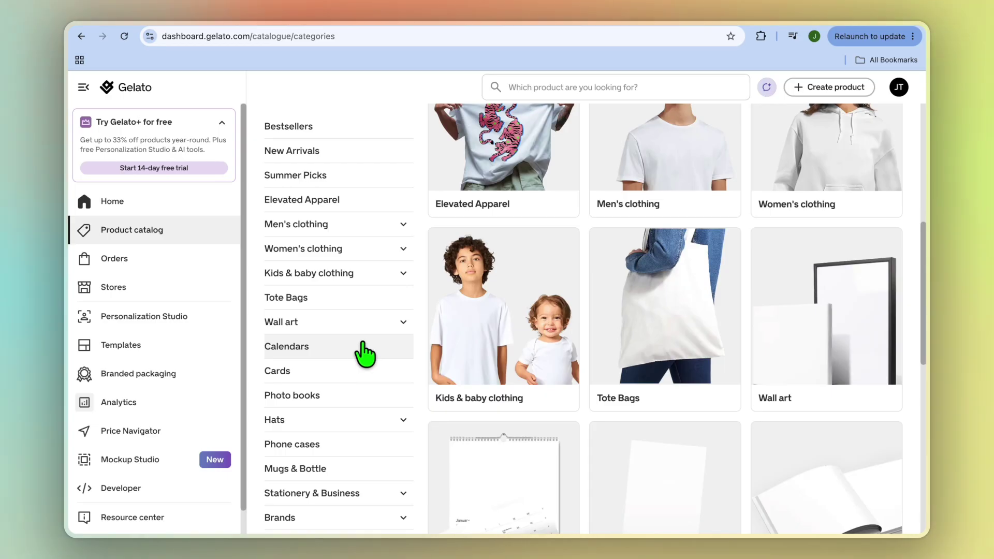
scroll(365, 354, up, 5)
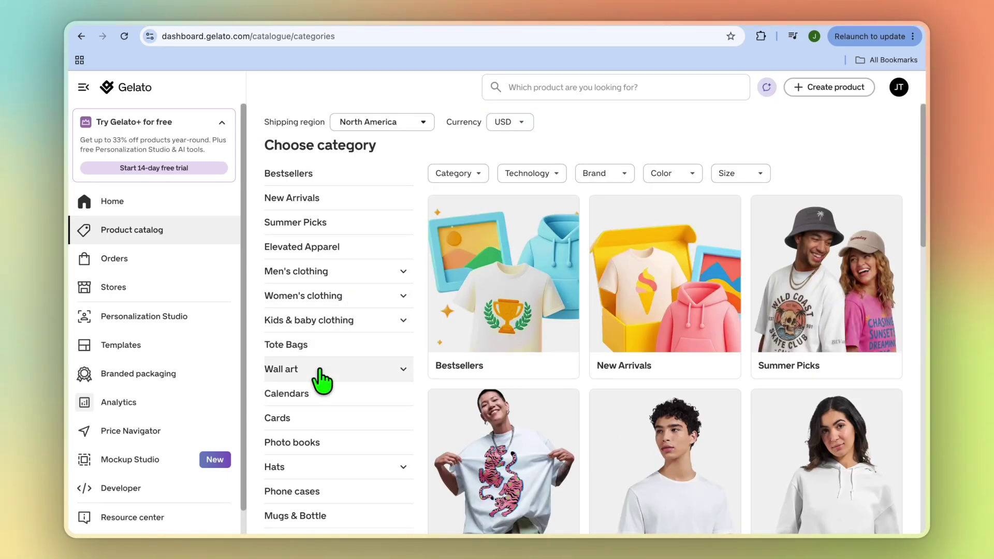
Open the men's T-shirts category and compare the listed shirts by price, shipping locations, colors and sizes
click(331, 270)
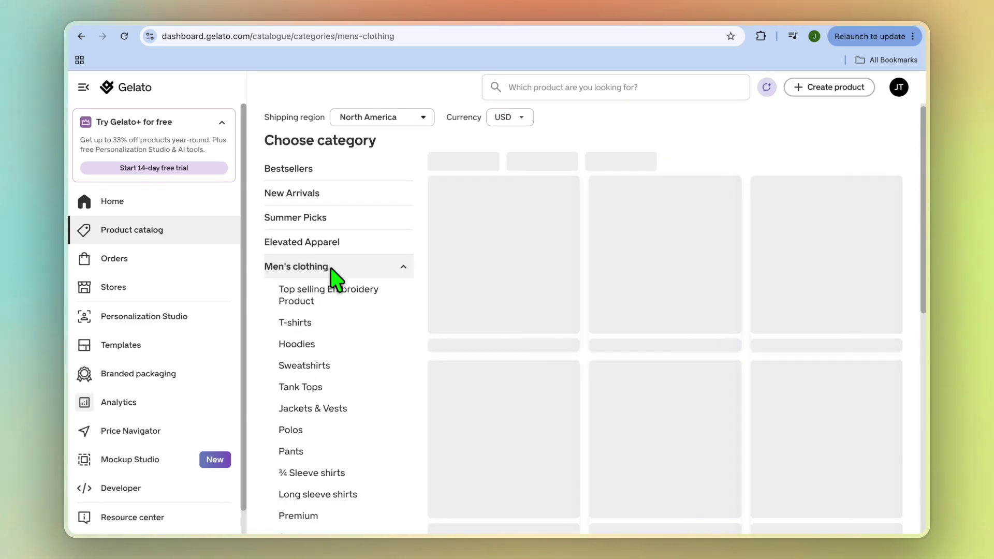
click(321, 329)
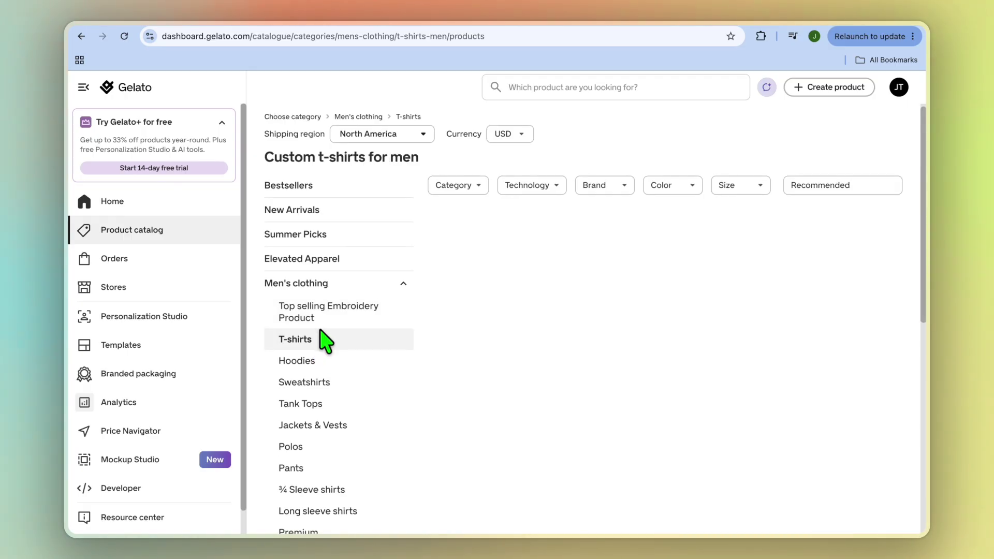
scroll(609, 333, down, 1)
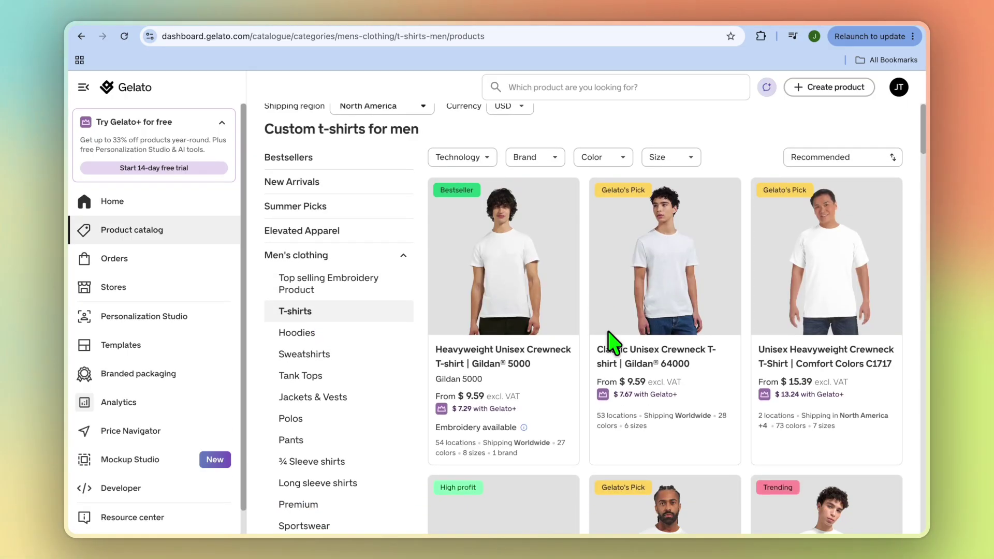
scroll(608, 334, down, 5)
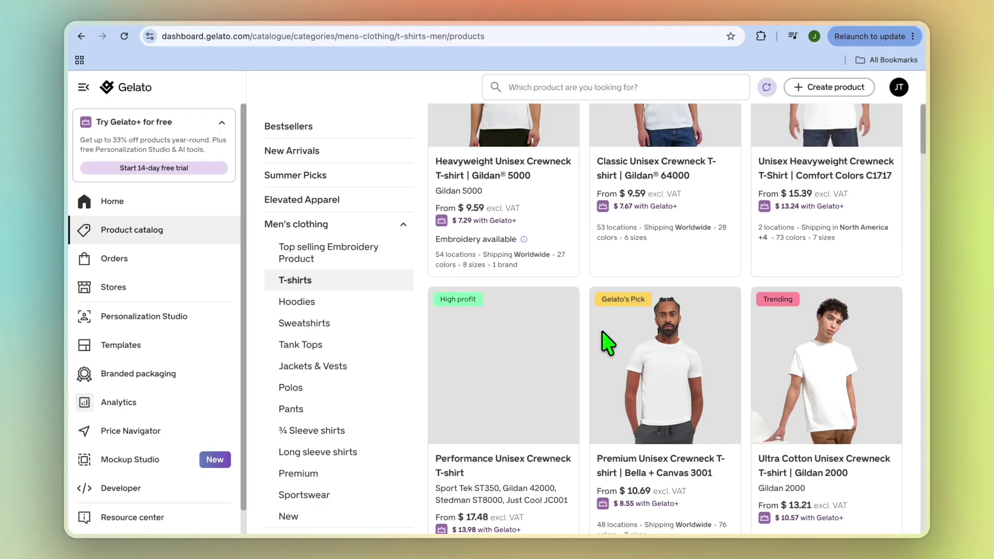
scroll(476, 202, up, 1)
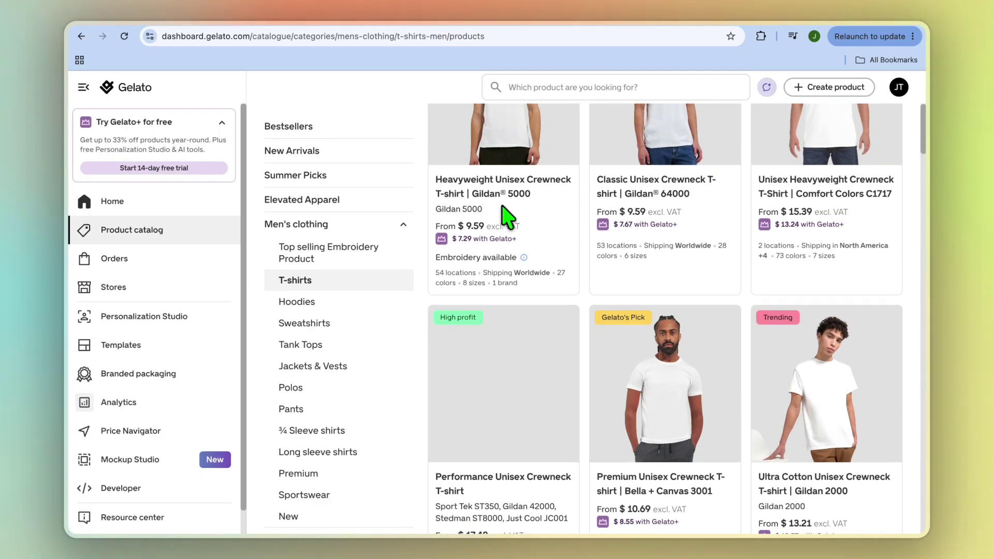
mouse_move(541, 199)
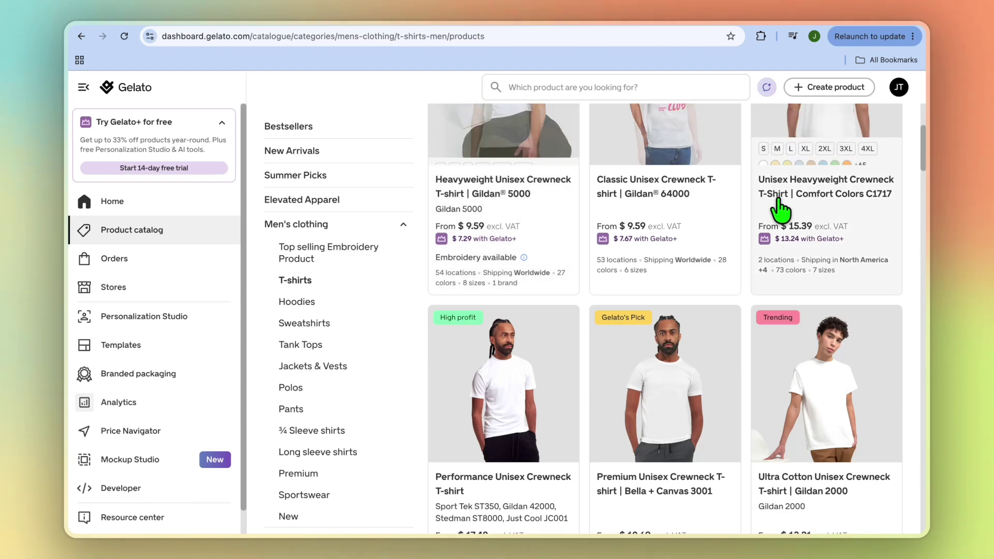
mouse_move(690, 190)
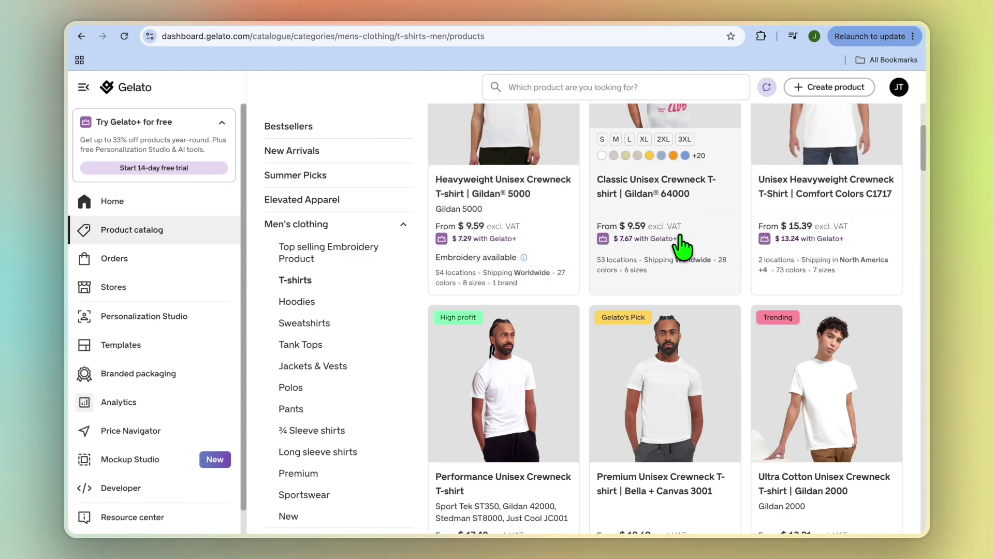
scroll(681, 246, up, 2)
scroll(682, 247, down, 1)
scroll(682, 247, down, 12)
scroll(683, 247, up, 2)
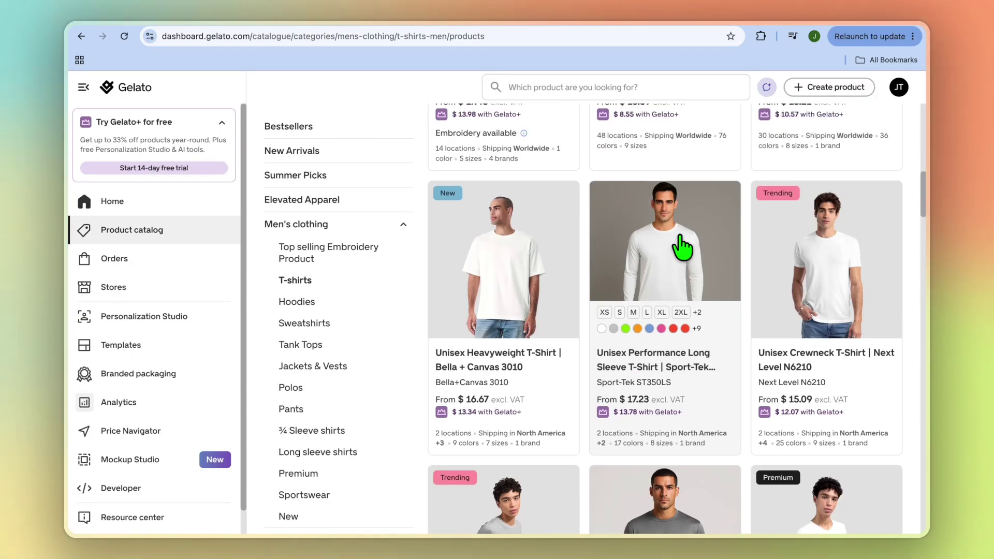
scroll(683, 247, up, 3)
scroll(681, 246, up, 2)
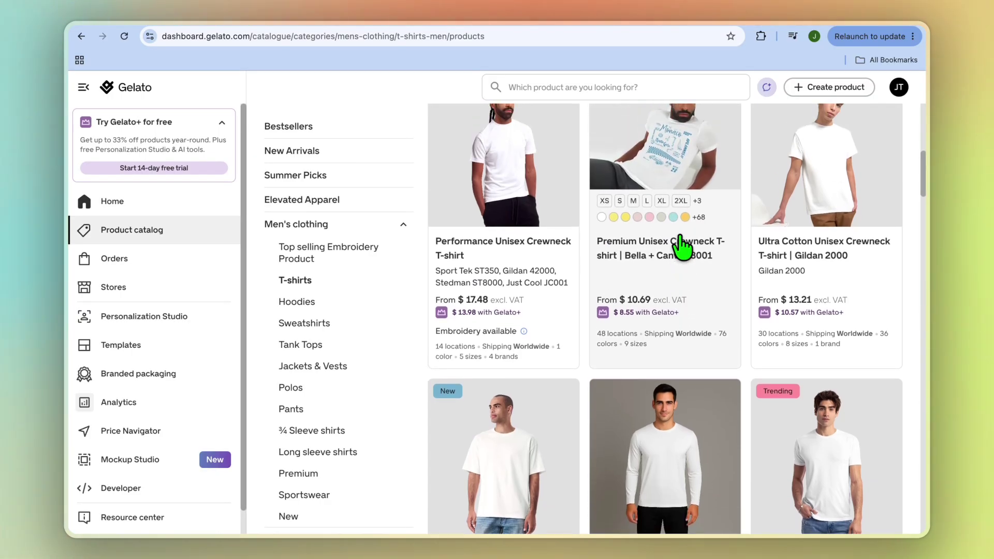
scroll(627, 238, up, 2)
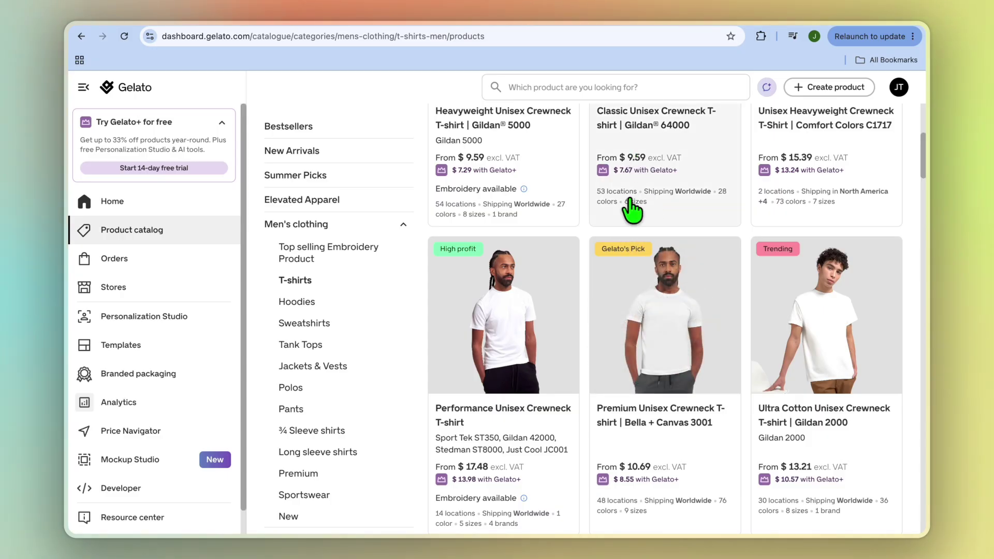
scroll(634, 259, up, 5)
Open the Classic Unisex Crewneck T-shirt | Gildan 64000 and add it to the Shopify store My Store
click(664, 277)
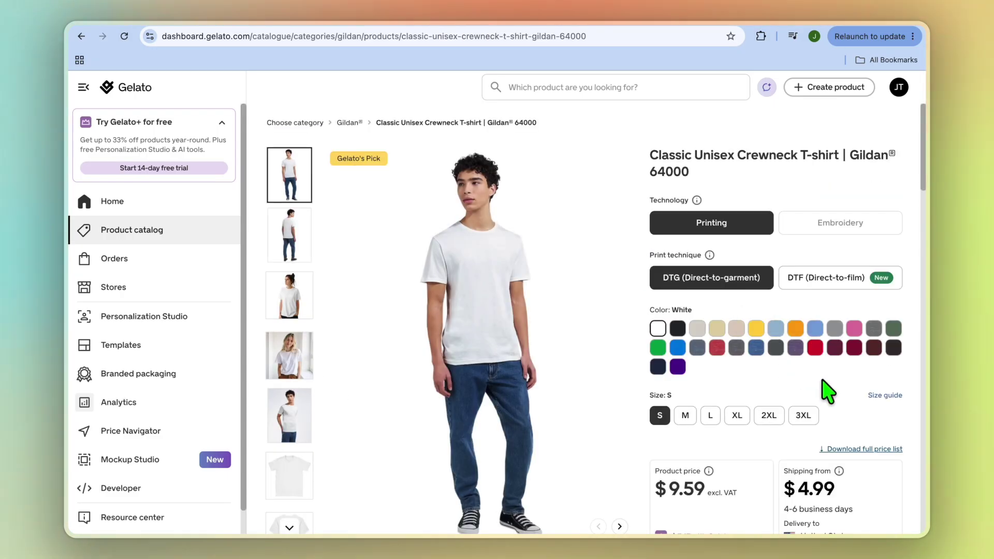
scroll(823, 385, down, 3)
click(822, 425)
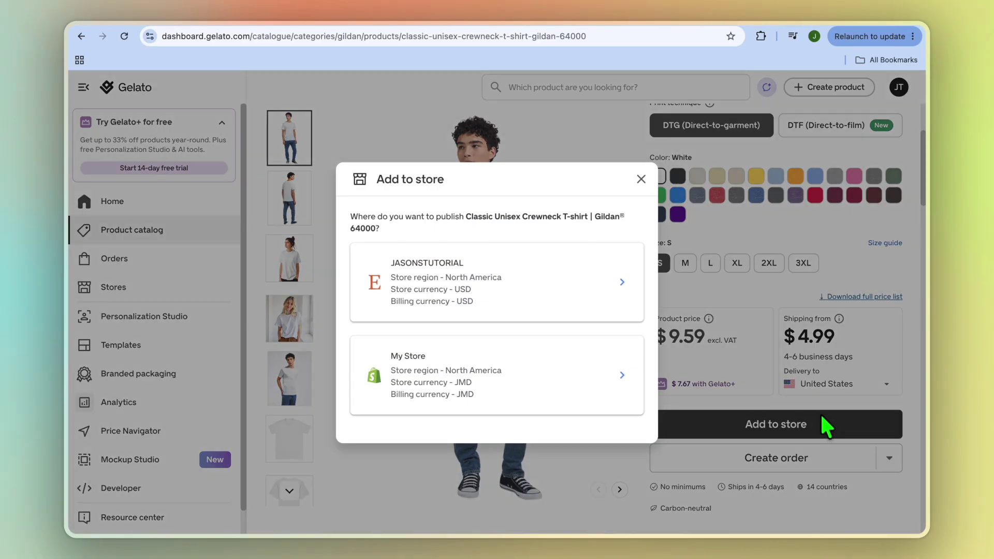
click(498, 373)
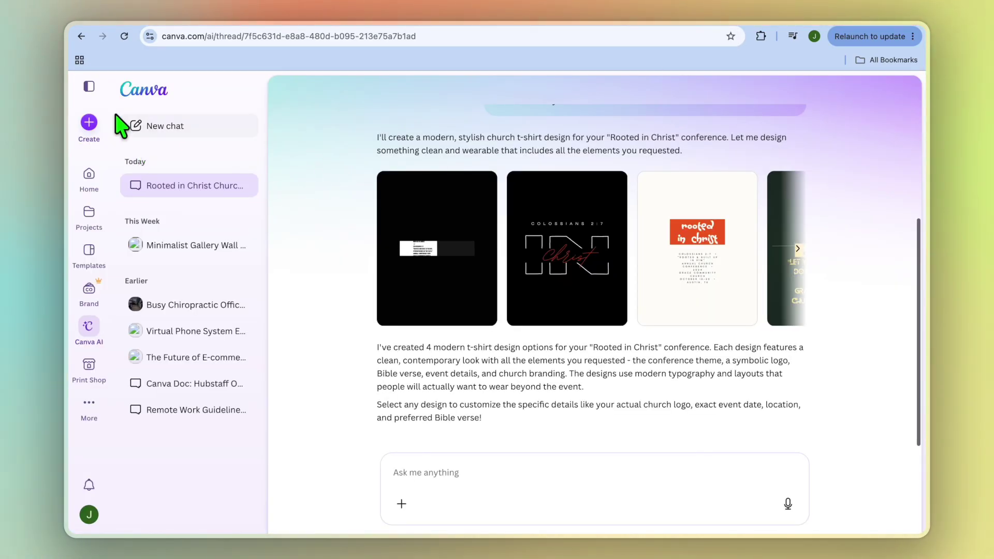
Go to Canva's home page, search the design types for "ts" and create a blank 14 × 18 in T-Shirt design
click(145, 87)
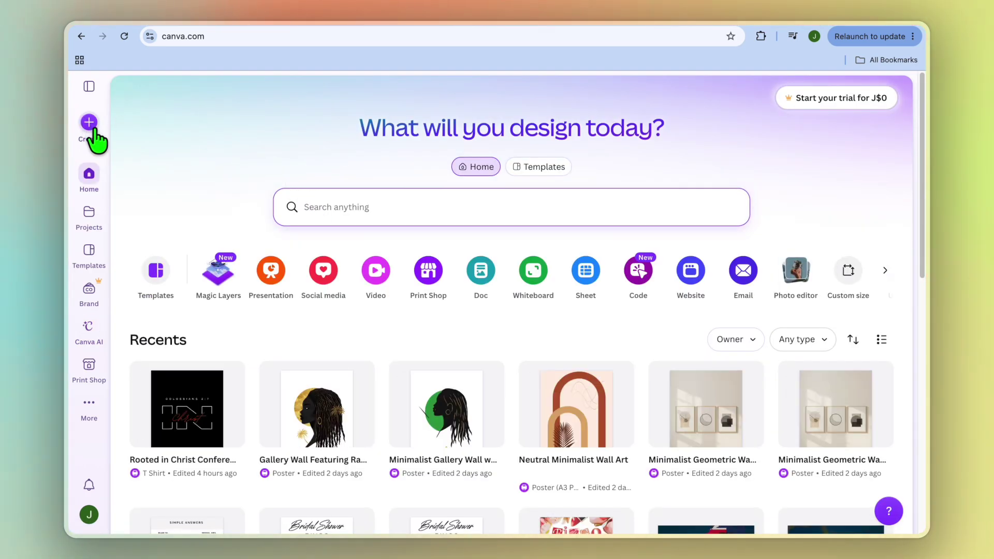
click(90, 124)
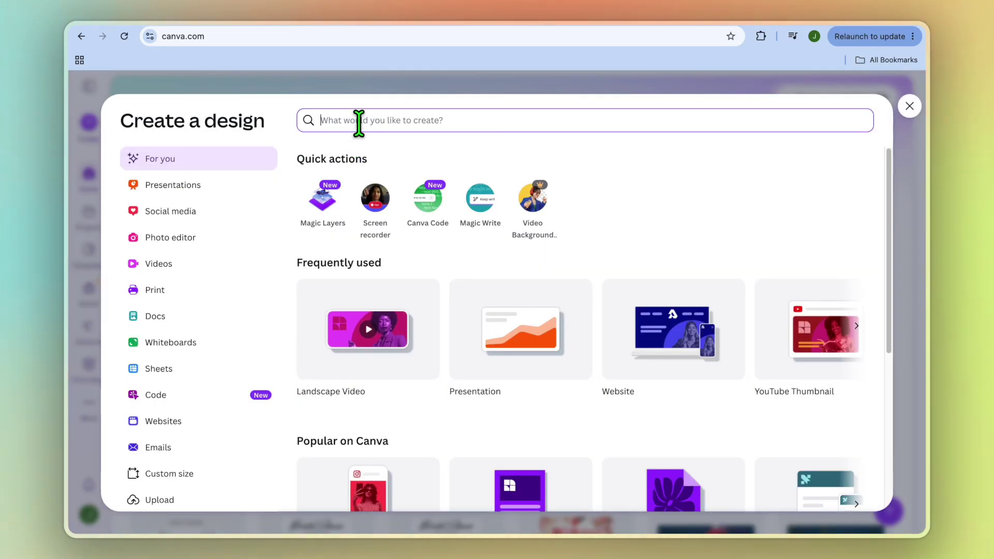
text(ts)
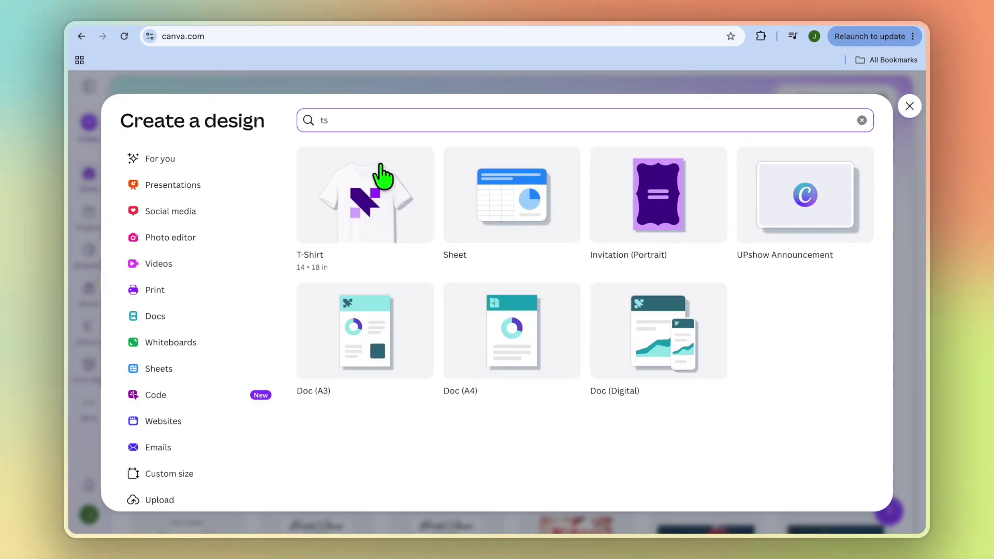
click(383, 194)
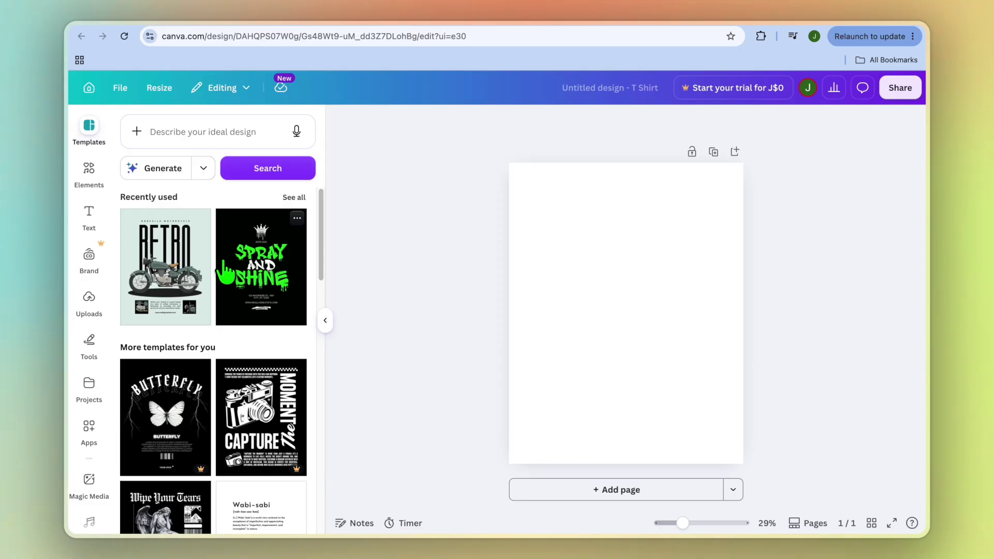
Find the Yellow and White Playful Good Vibes T Shirt template and apply it to the blank page
scroll(221, 273, down, 5)
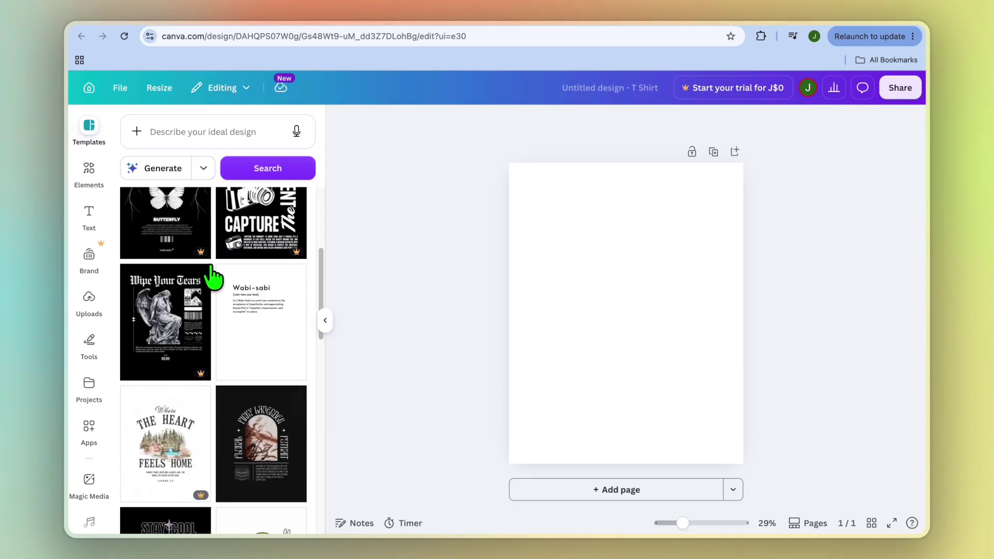
scroll(214, 276, down, 3)
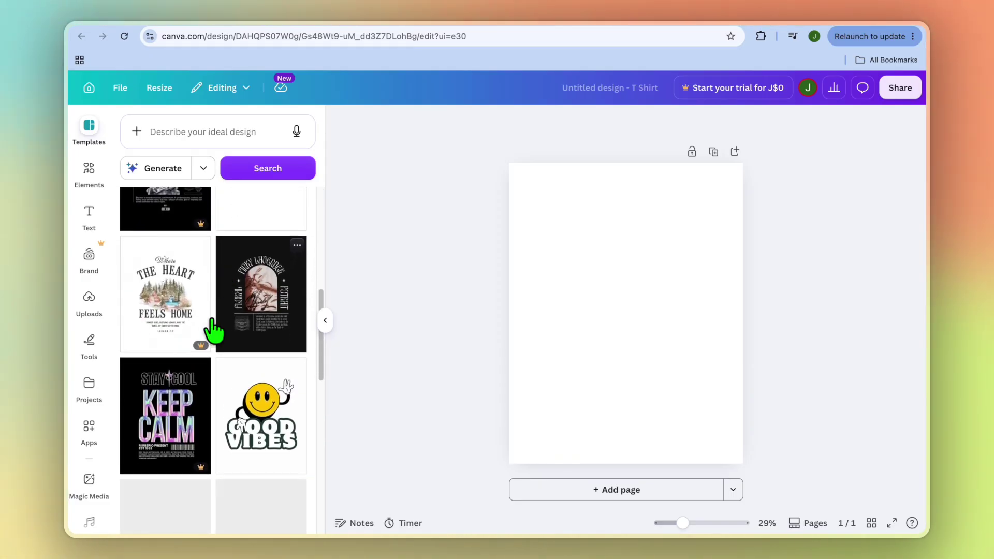
click(252, 409)
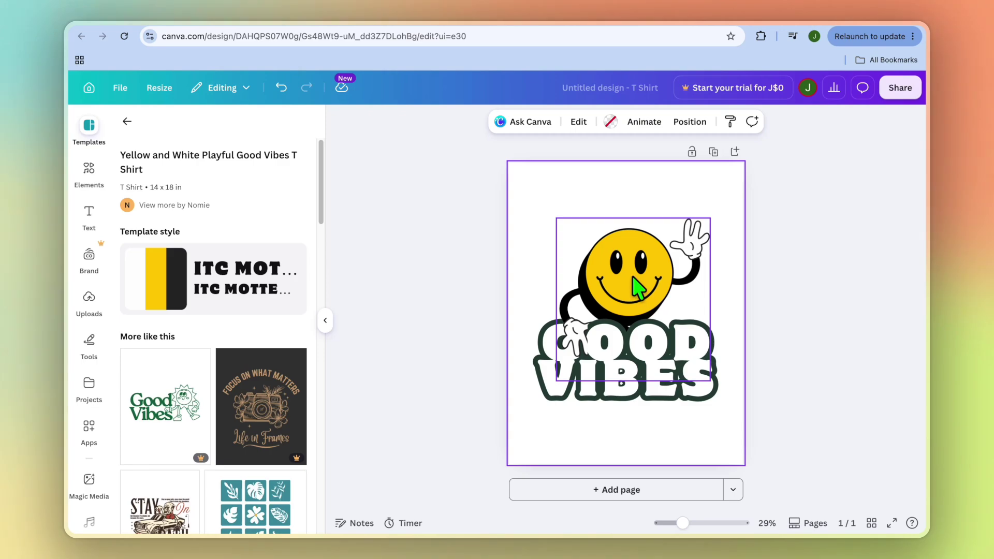
Shuffle the template's color style until the page is white with a yellow smiley face and yellow-outlined hands
click(226, 300)
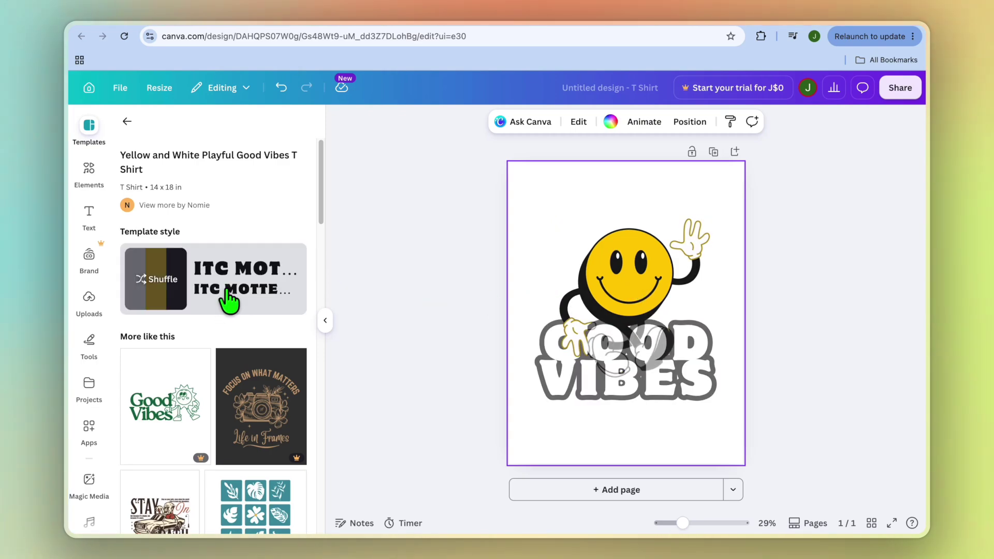
click(229, 297)
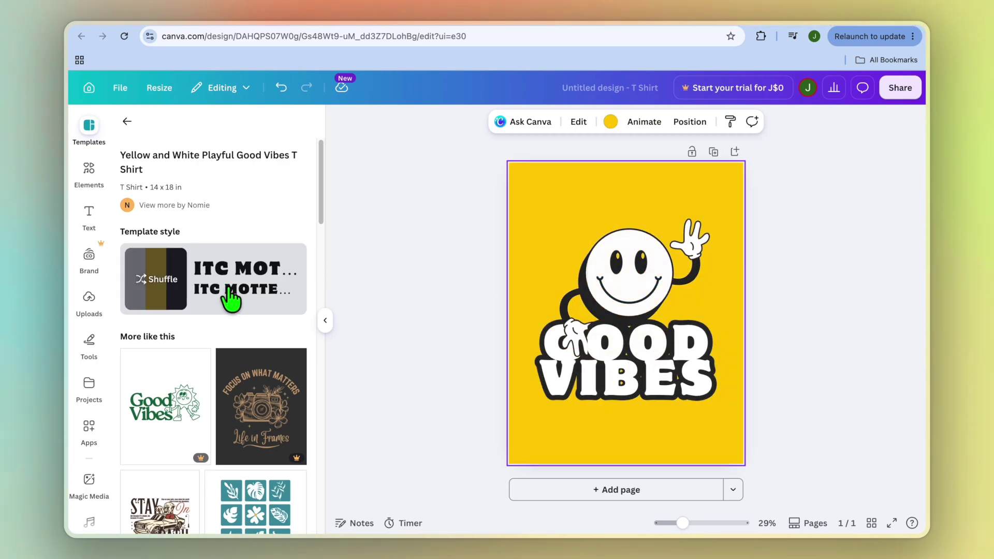
click(229, 299)
click(229, 299)
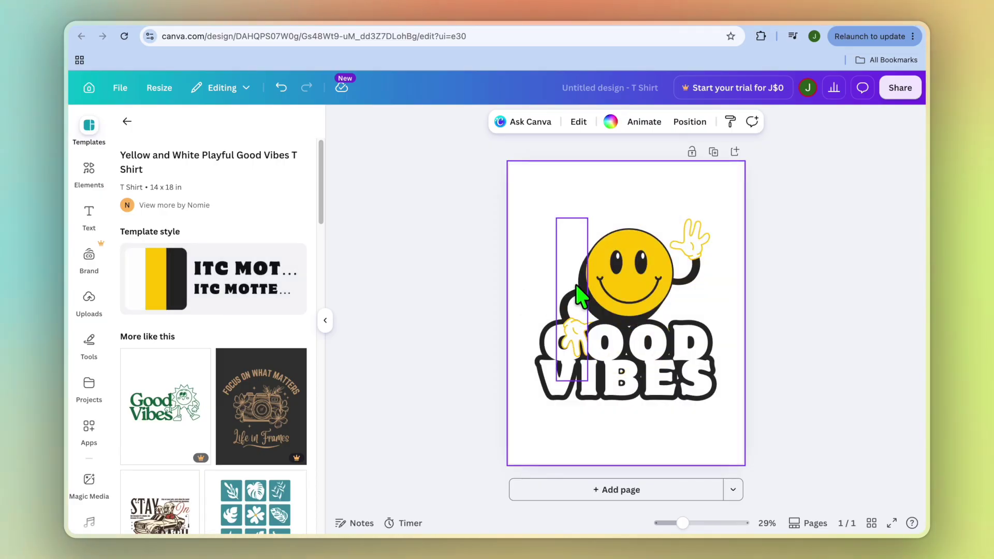
Recolor the outline of the smiley's raised hand from the graphic's yellow to black, trying light green and white first
click(623, 256)
click(624, 258)
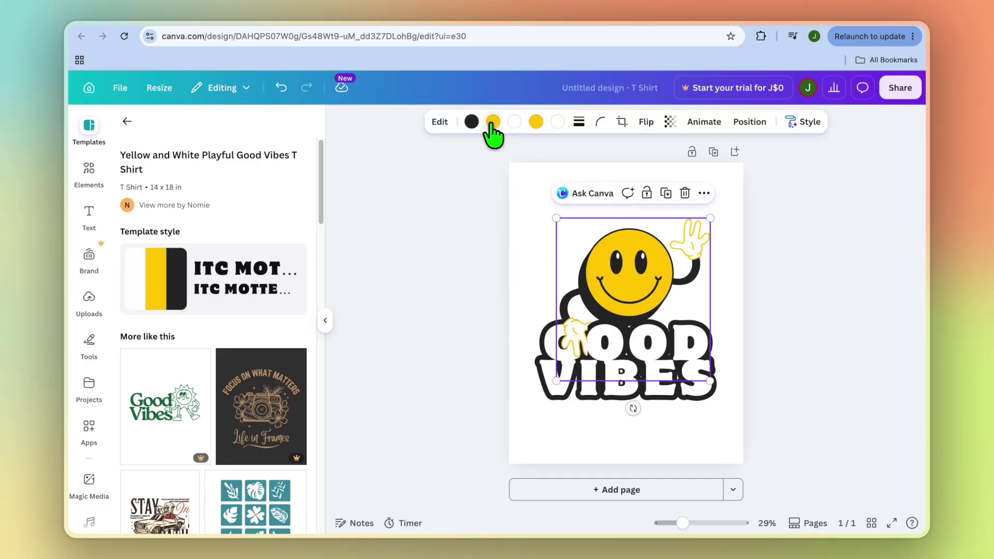
click(492, 123)
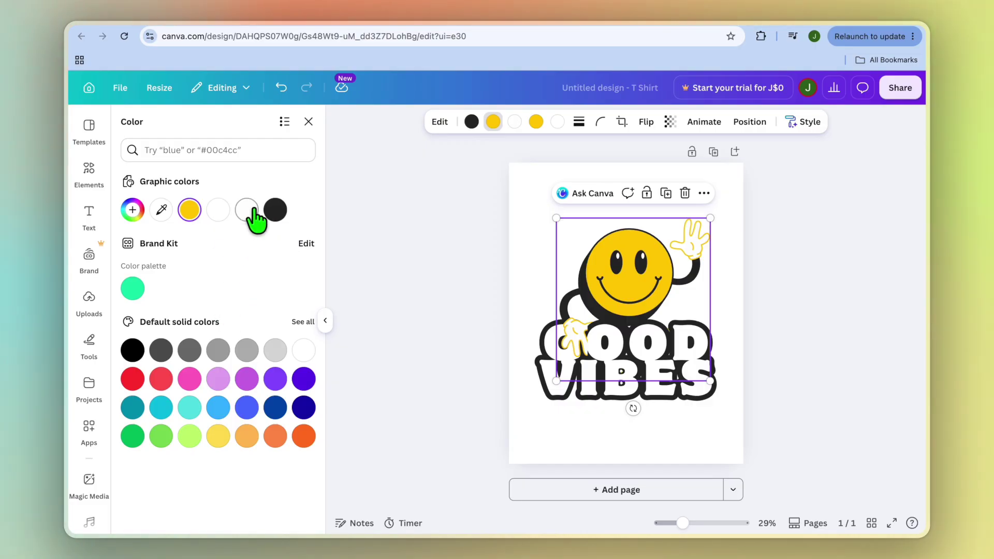
click(190, 435)
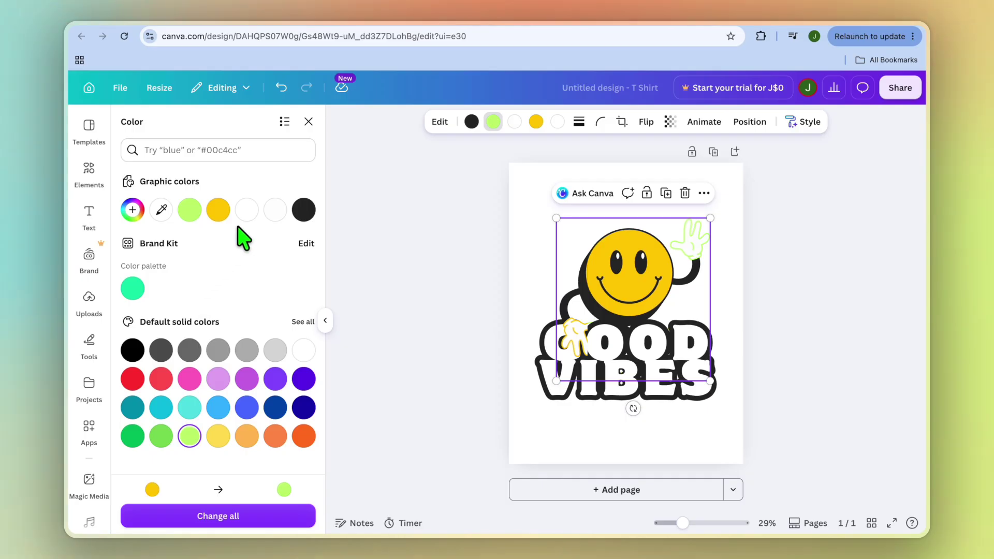
click(247, 212)
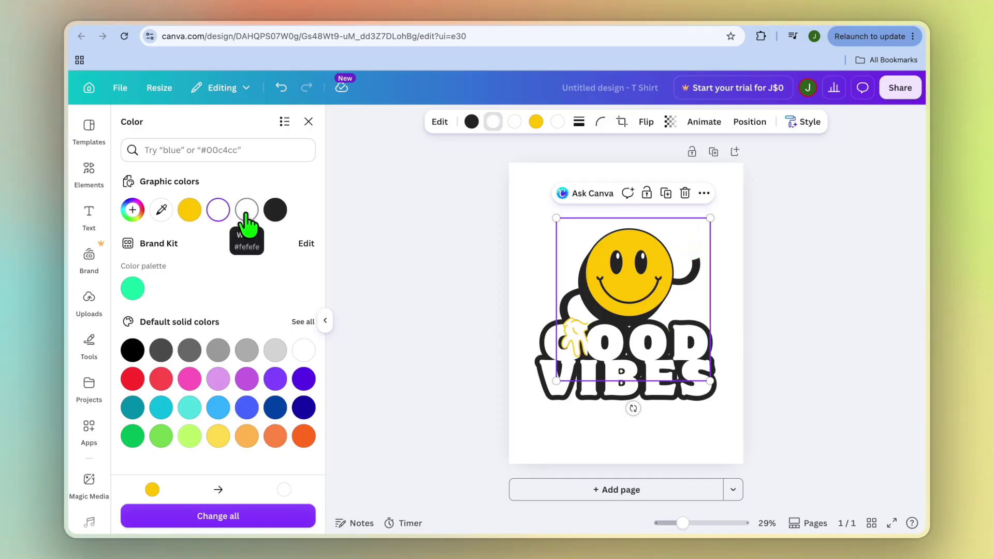
click(276, 211)
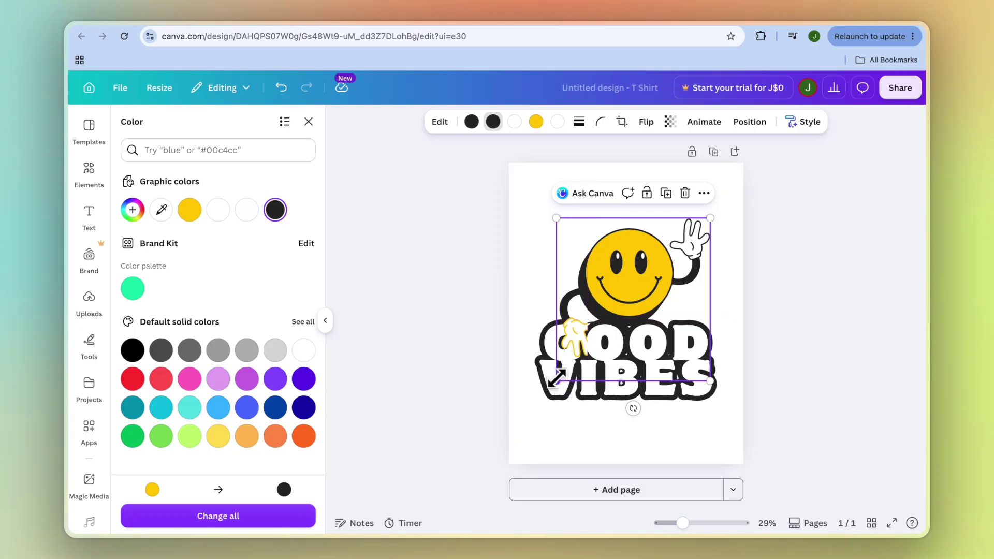
click(569, 403)
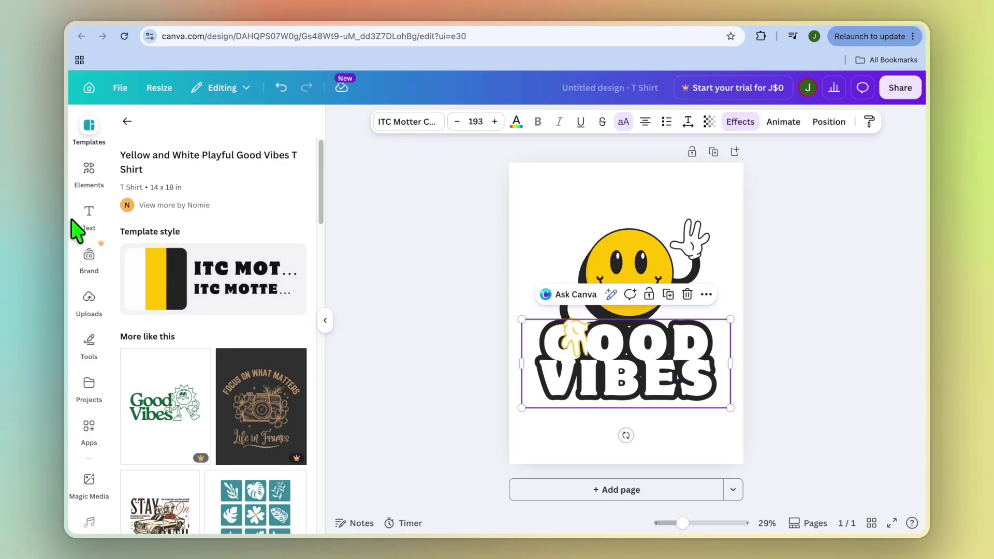
click(86, 212)
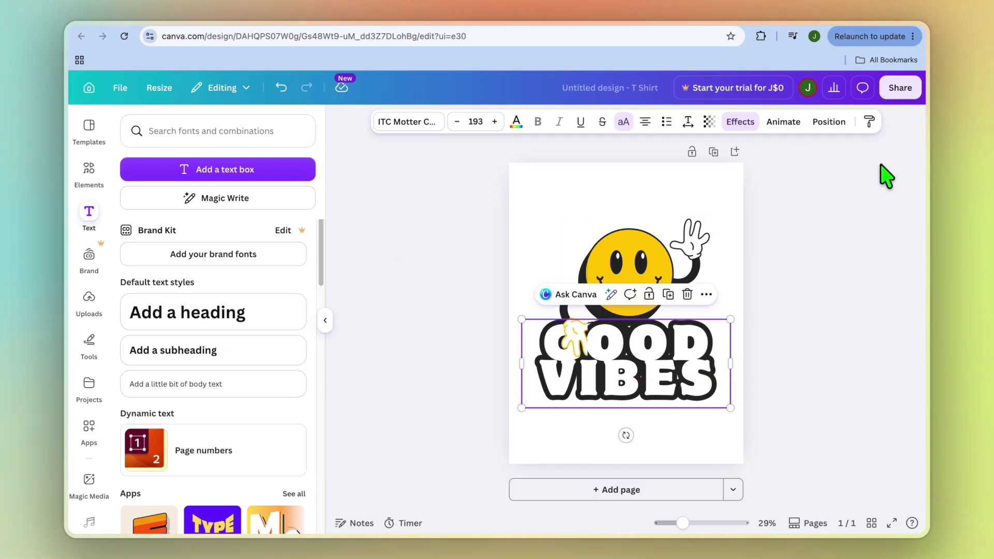
Download the T-shirt design as a PNG and save it to the Desktop as Untitled design
click(899, 89)
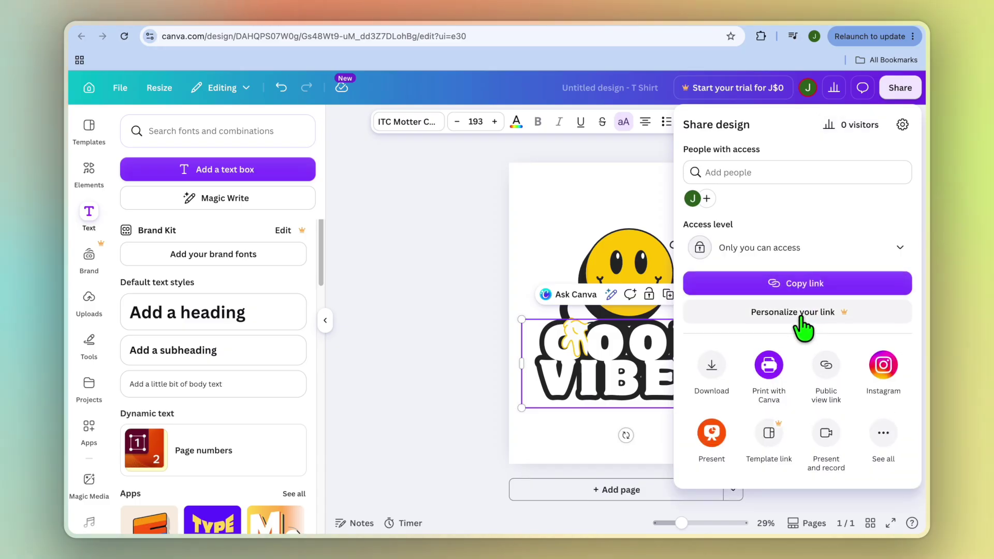
click(705, 385)
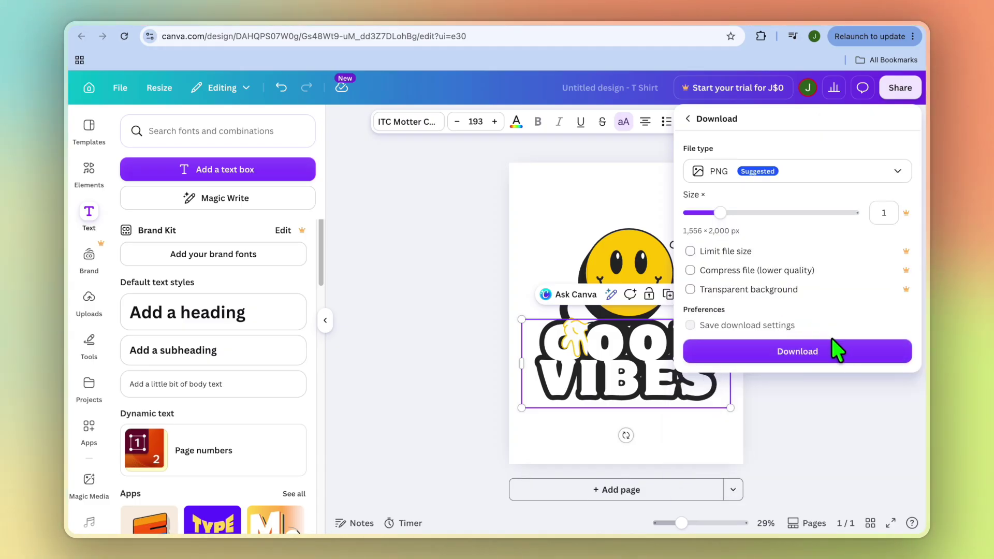
click(830, 352)
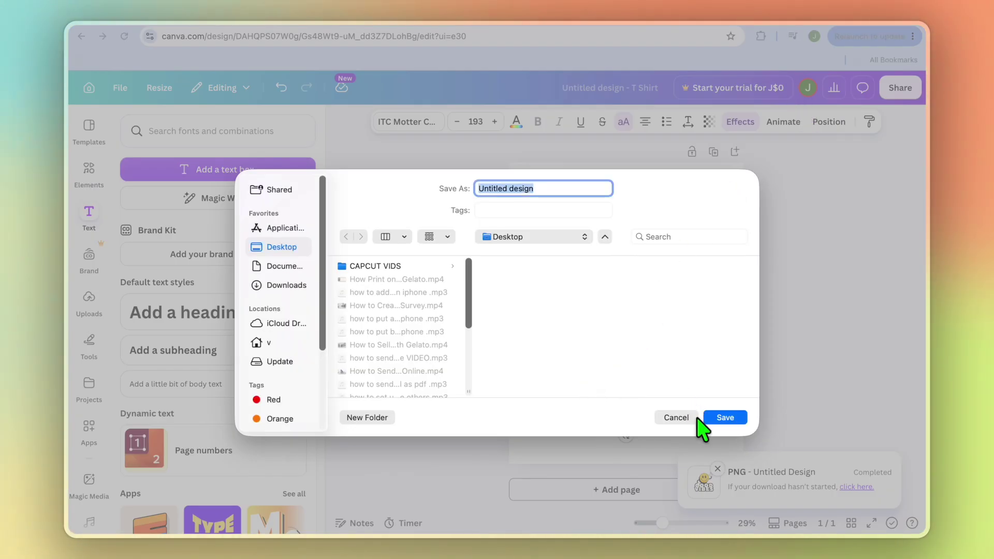
click(849, 401)
click(725, 418)
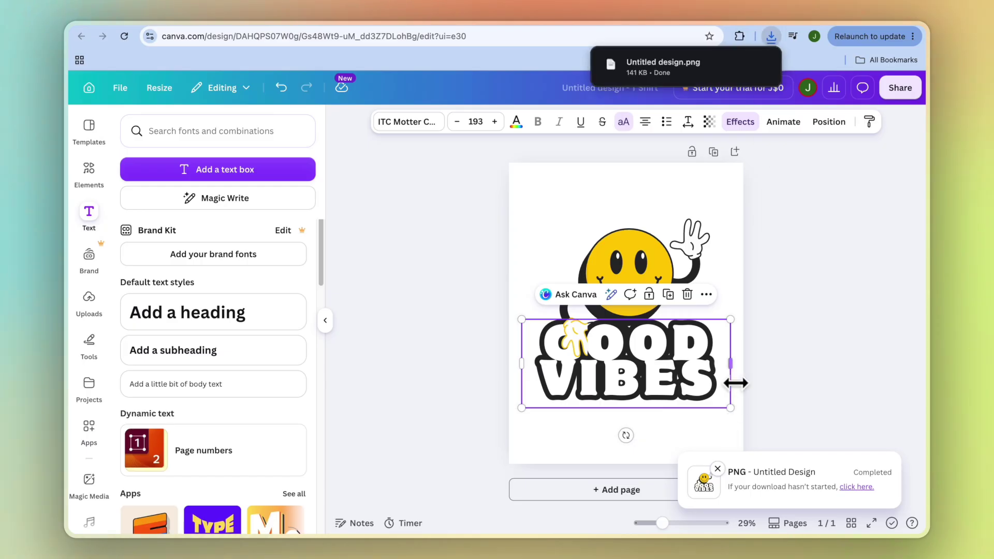
Switch to Gelato, place Untitled design.png on the front print area of the white T-shirt and continue to the mockups
click(742, 18)
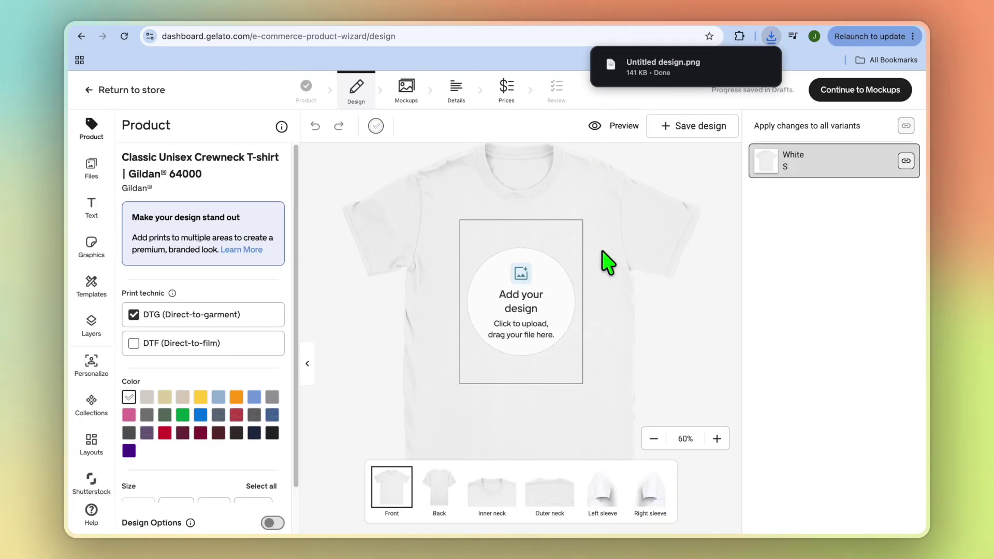
drag(683, 62, 527, 309)
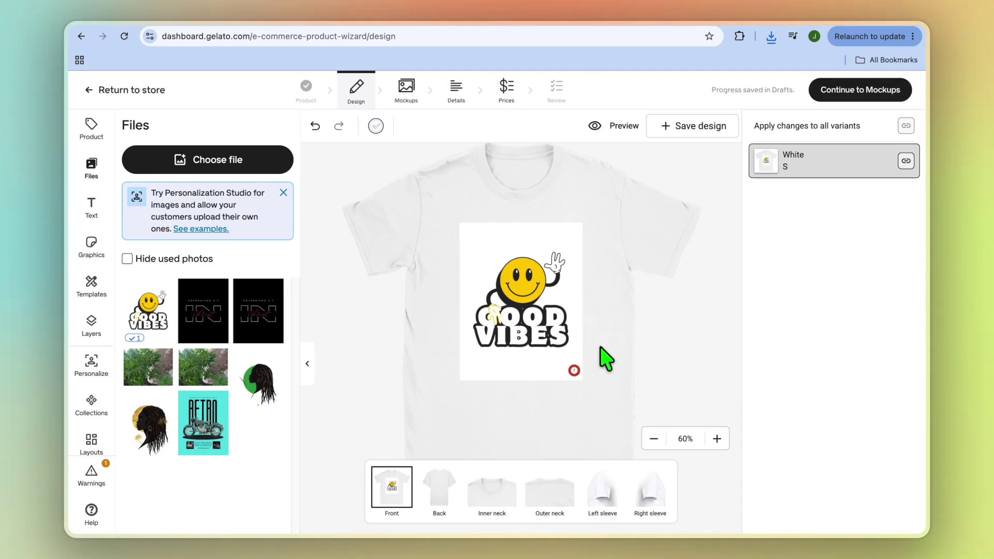
click(851, 102)
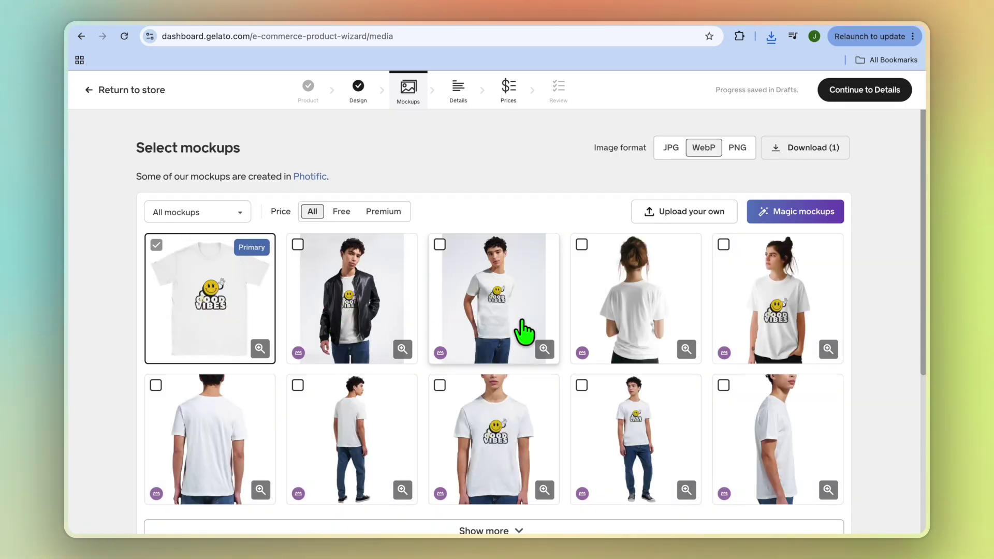
Filter the mockups to free ones, add the front view of the man wearing the shirt and continue to the details
mouse_move(298, 356)
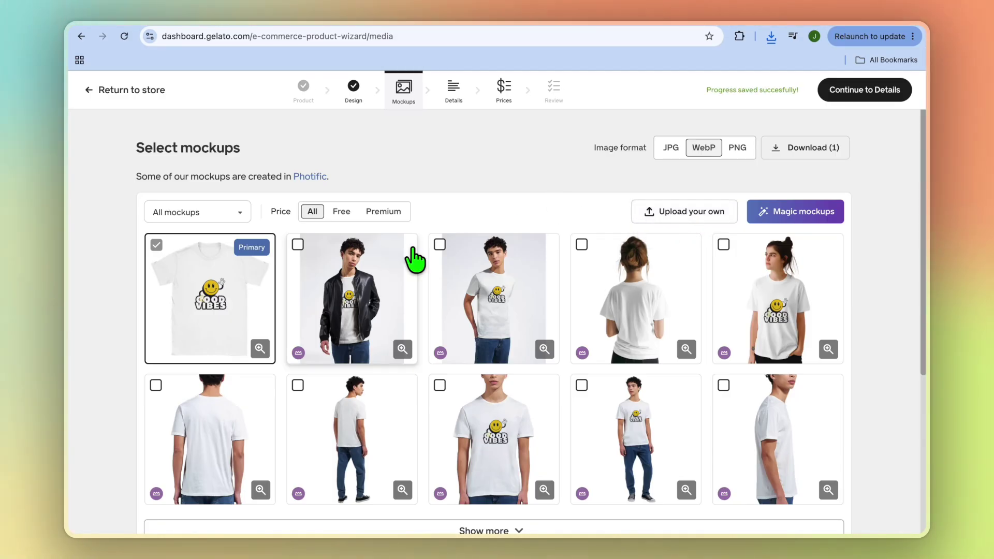
click(334, 211)
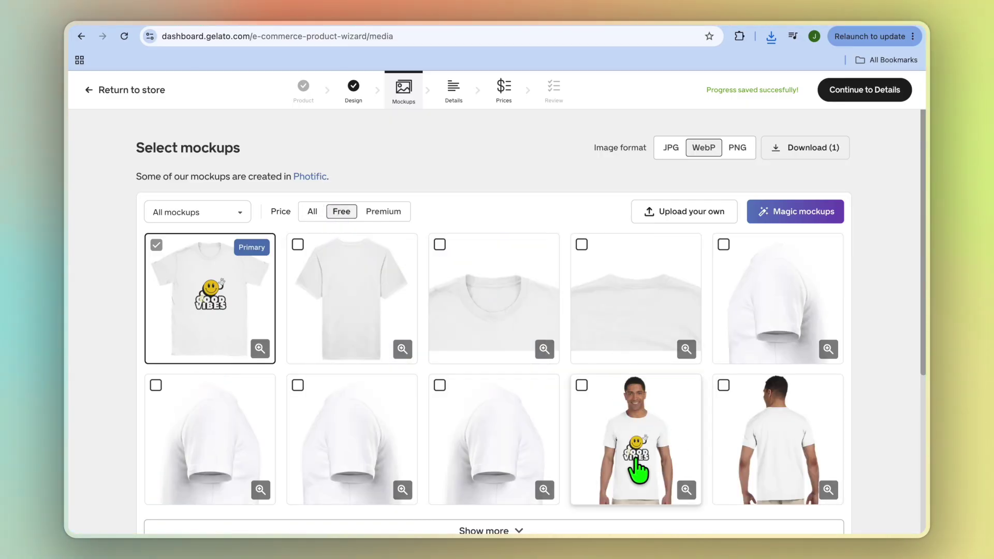
click(583, 388)
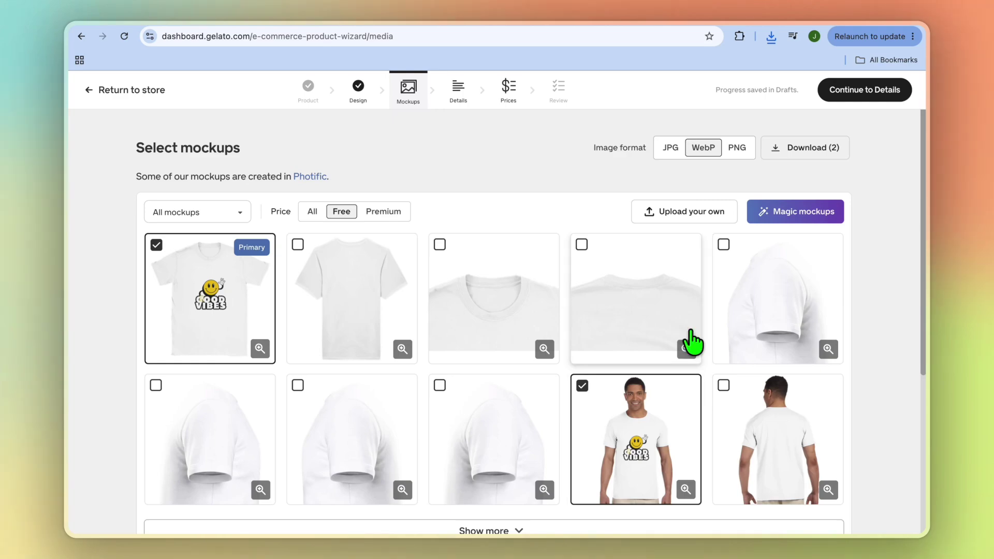
click(851, 96)
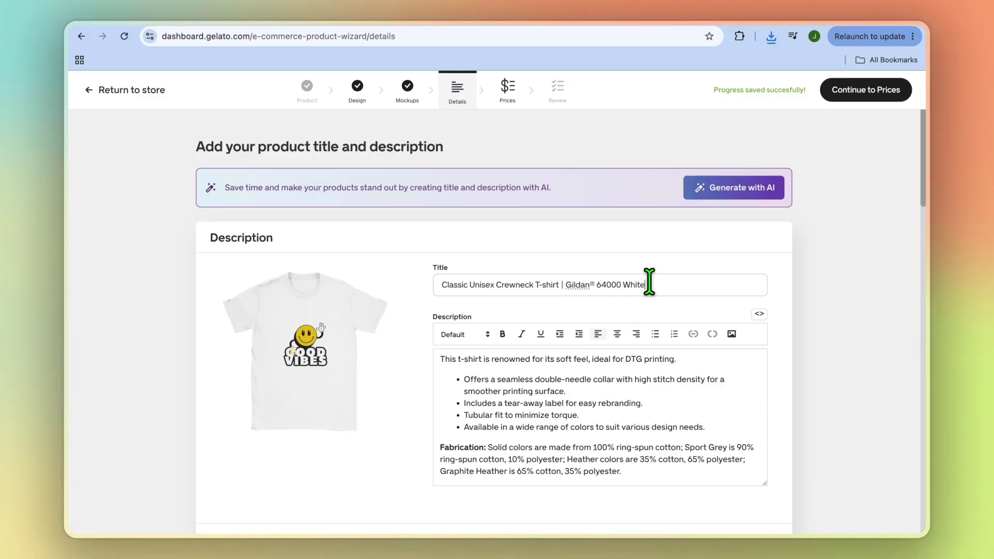
Review the product's title, description, size tables and storefront options, and continue to the prices
scroll(496, 384, down, 3)
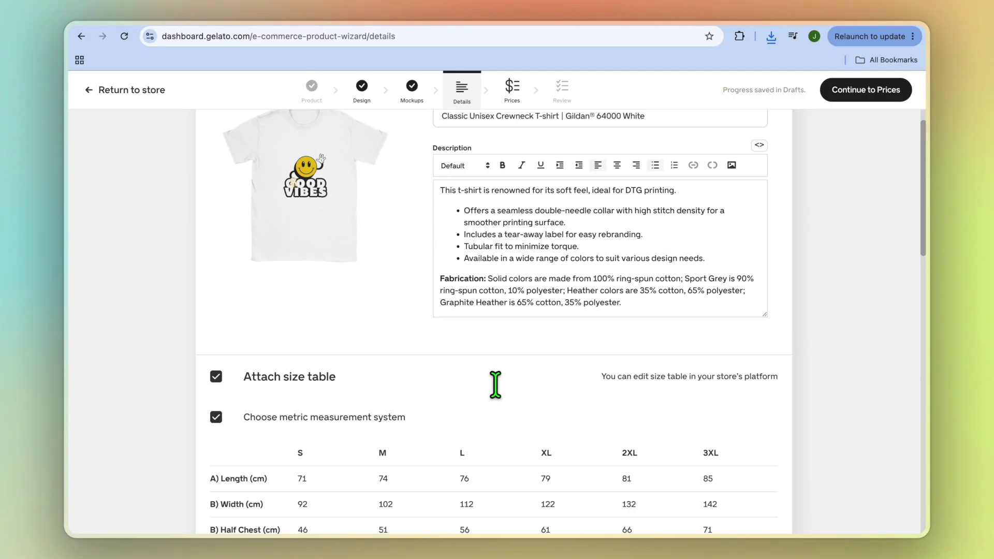
scroll(501, 397, down, 8)
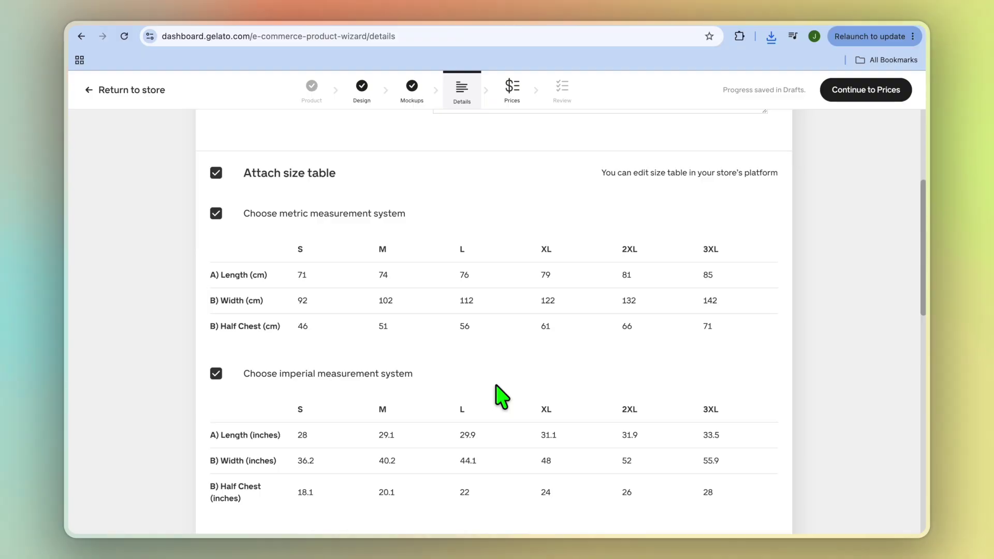
scroll(501, 397, down, 10)
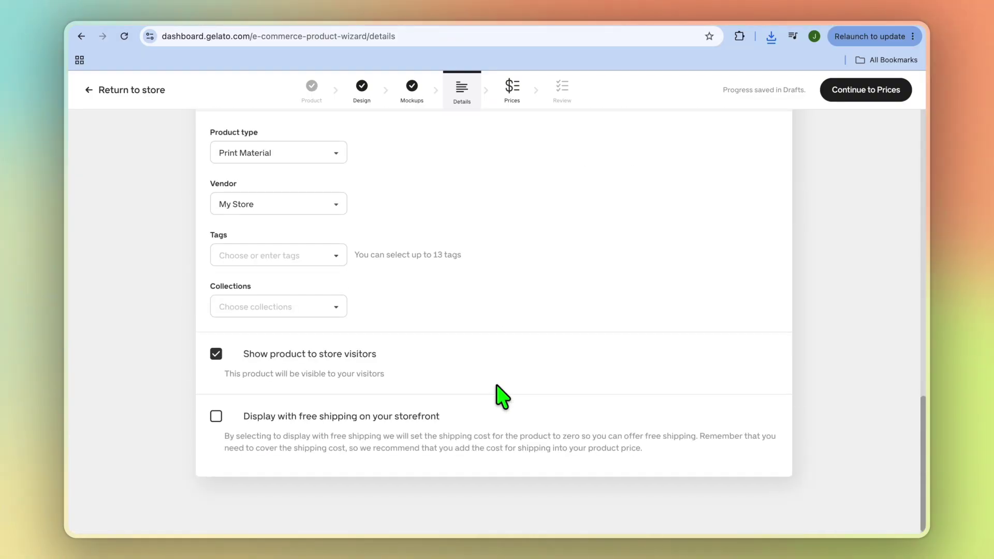
scroll(501, 397, up, 20)
click(495, 379)
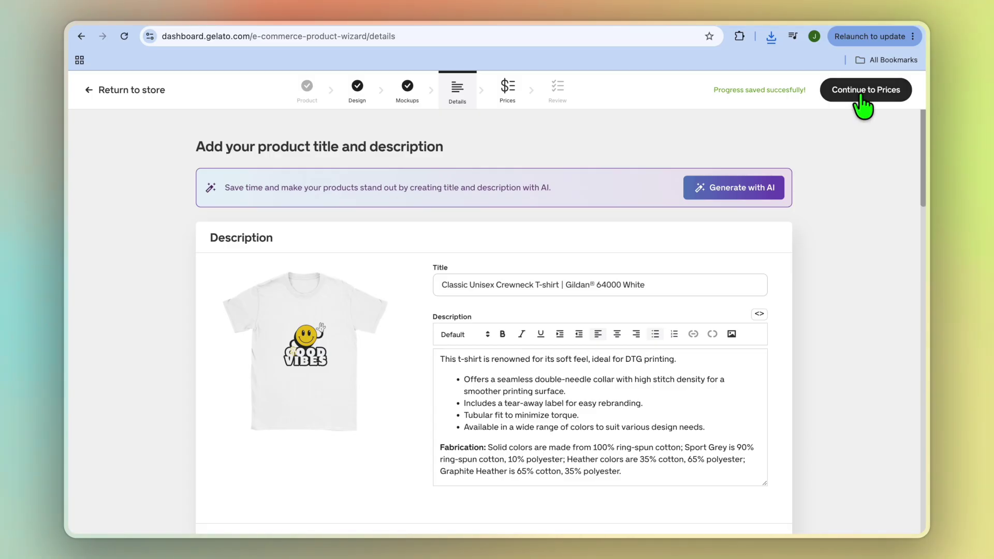
click(863, 105)
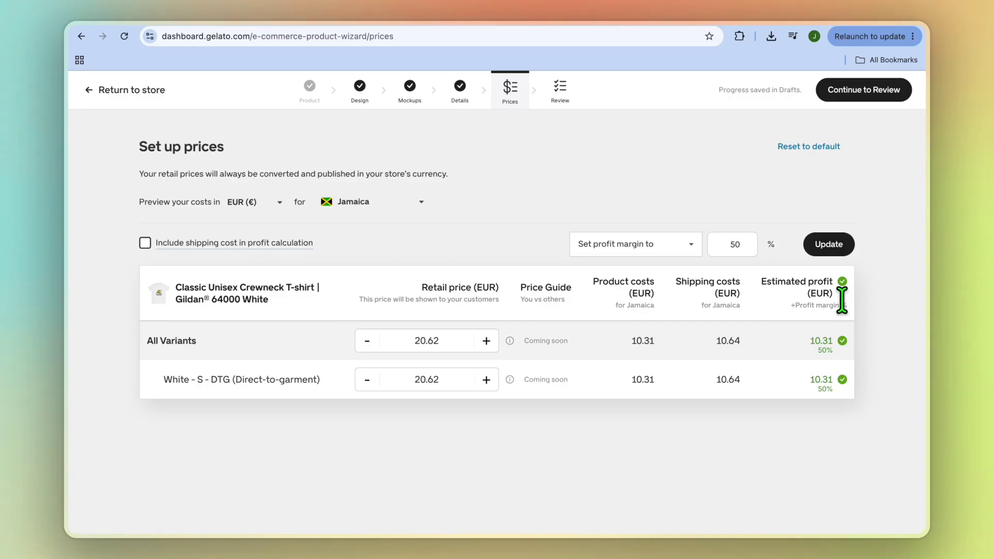
Preview the T-shirt's costs and retail price in United States dollars
click(272, 205)
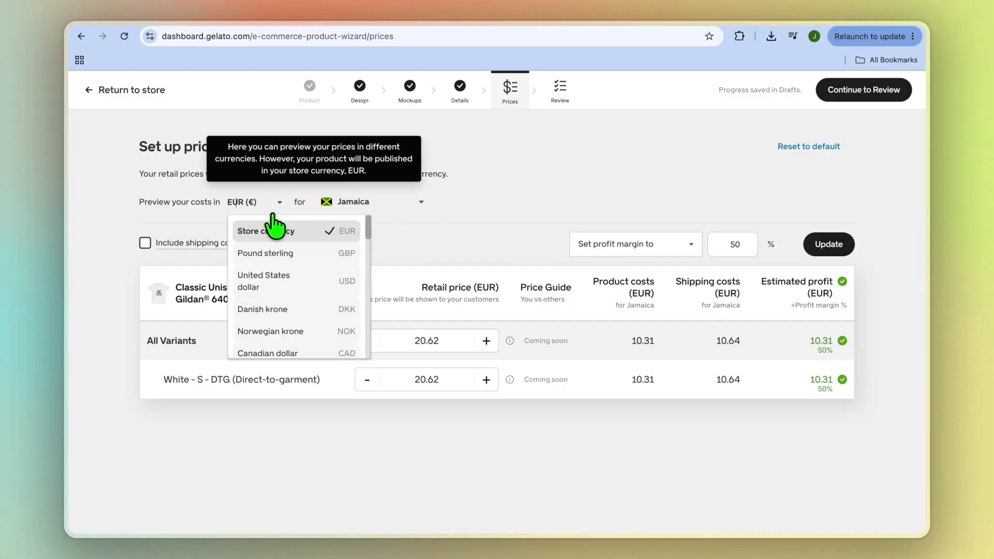
click(283, 288)
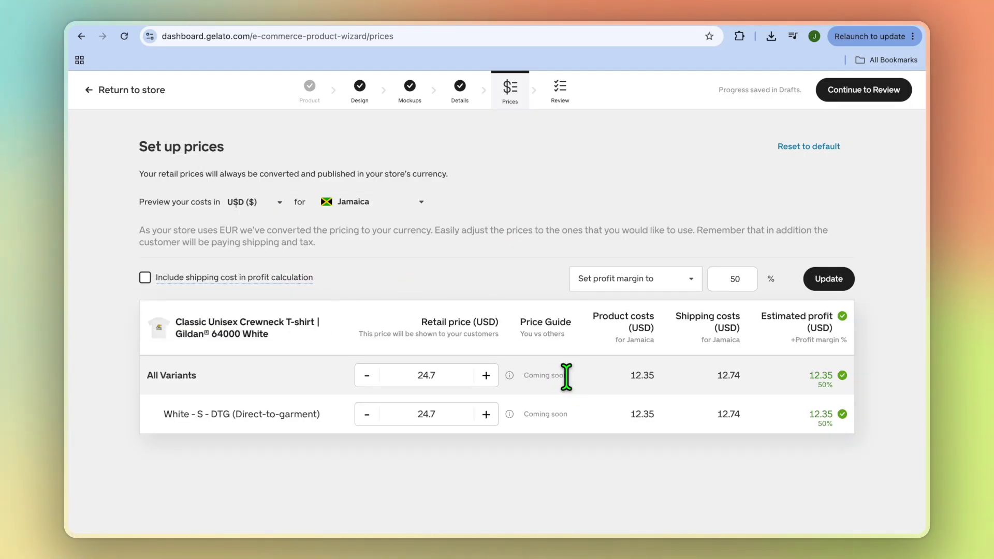
click(440, 378)
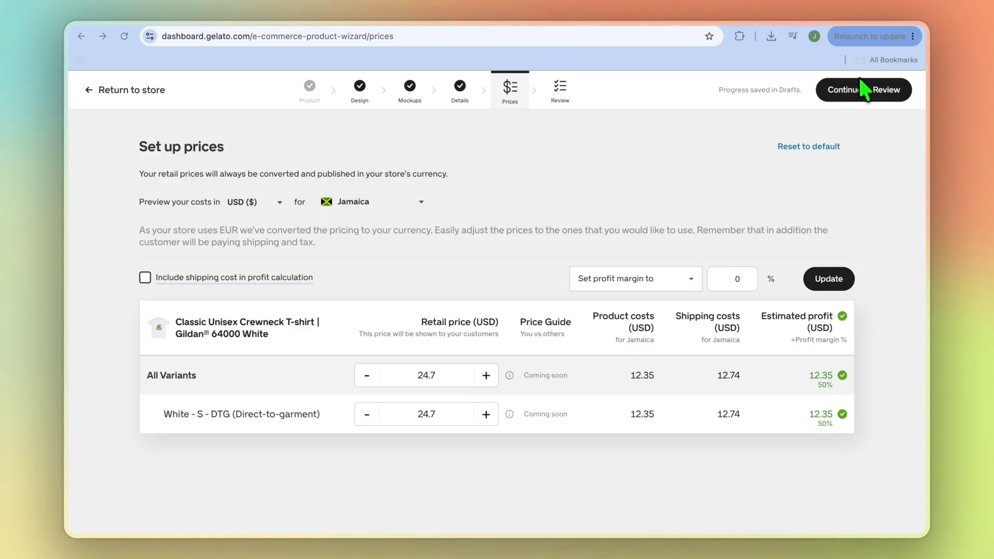
Continue to the product summary without reviewing the prices in EUR, and publish the T-shirt to the store
click(862, 93)
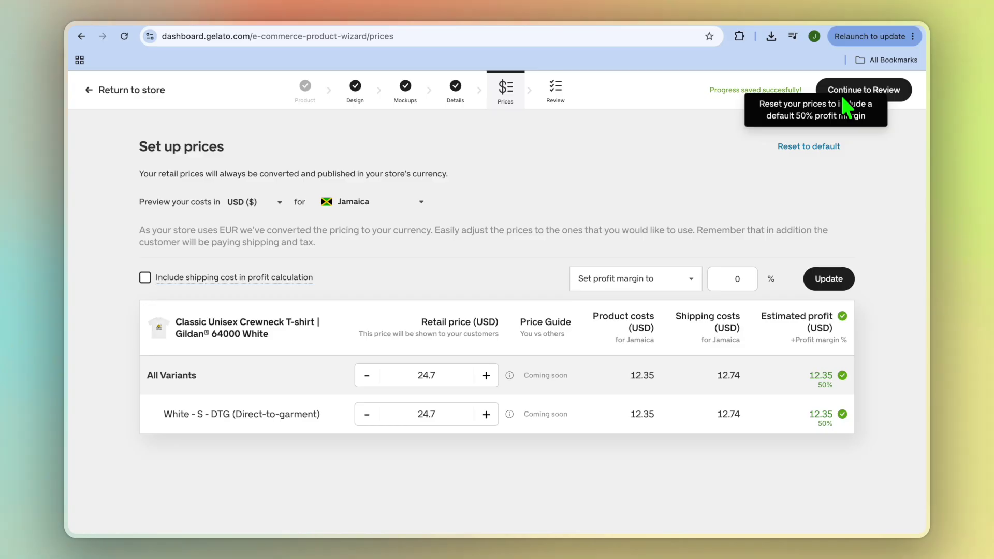
click(842, 92)
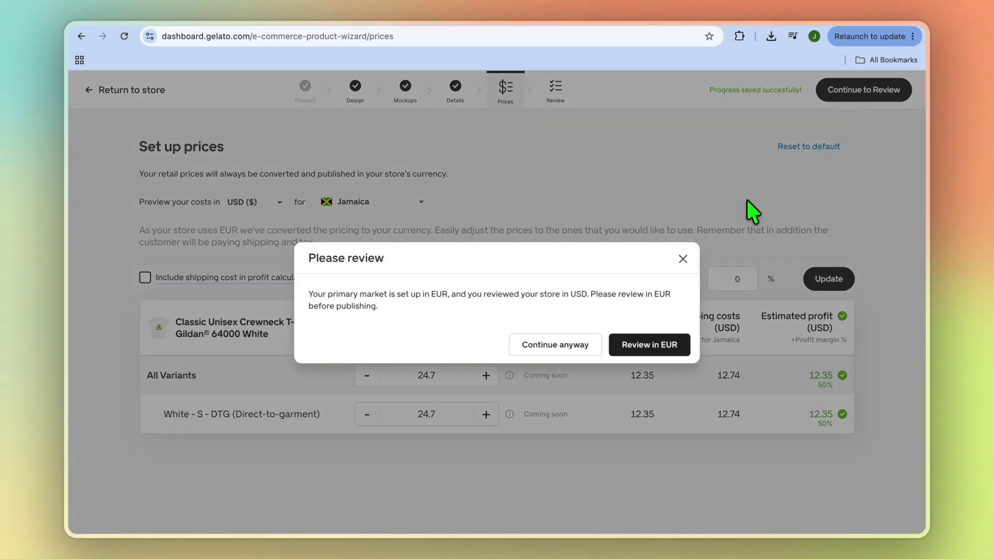
click(559, 346)
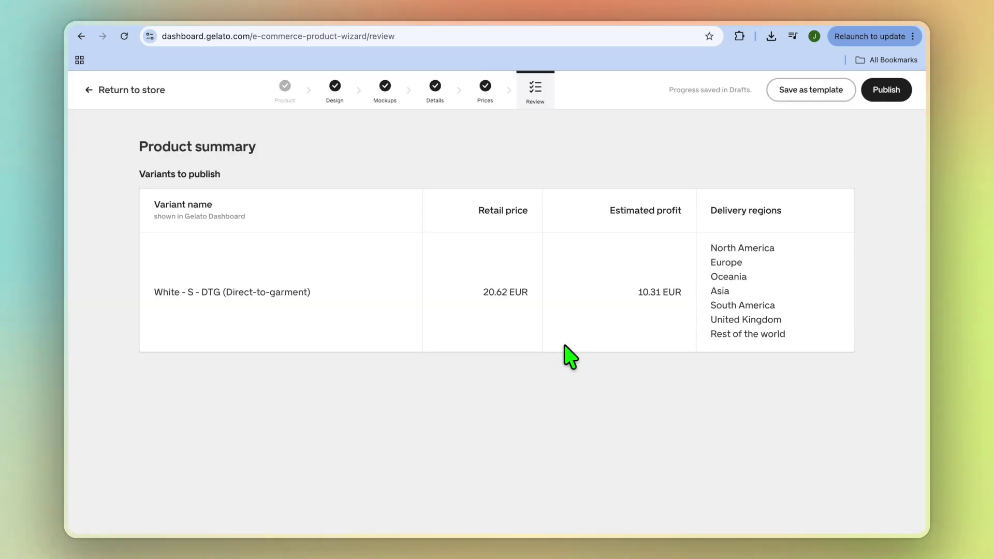
click(896, 91)
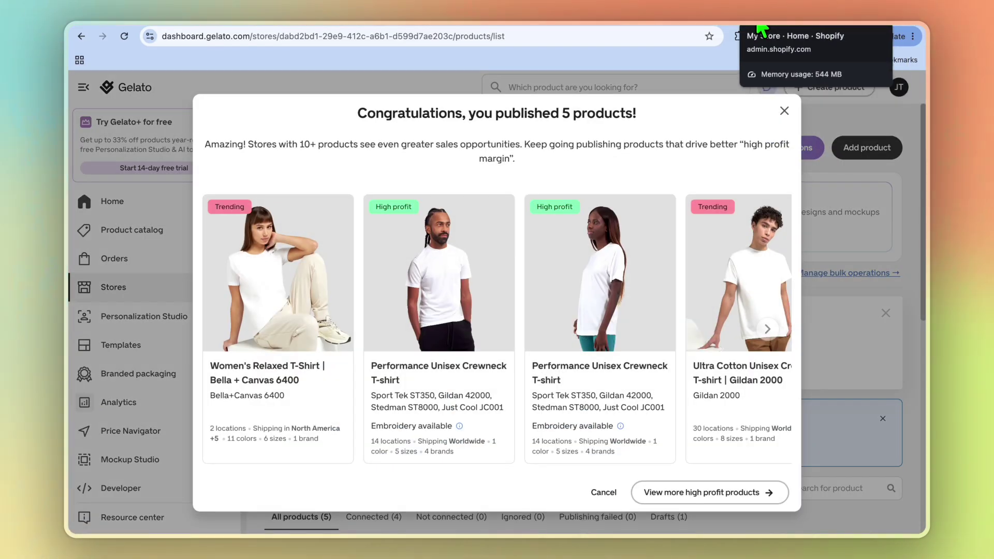
Switch to the Shopify admin and check the store's product list for the published T-shirt
click(761, 30)
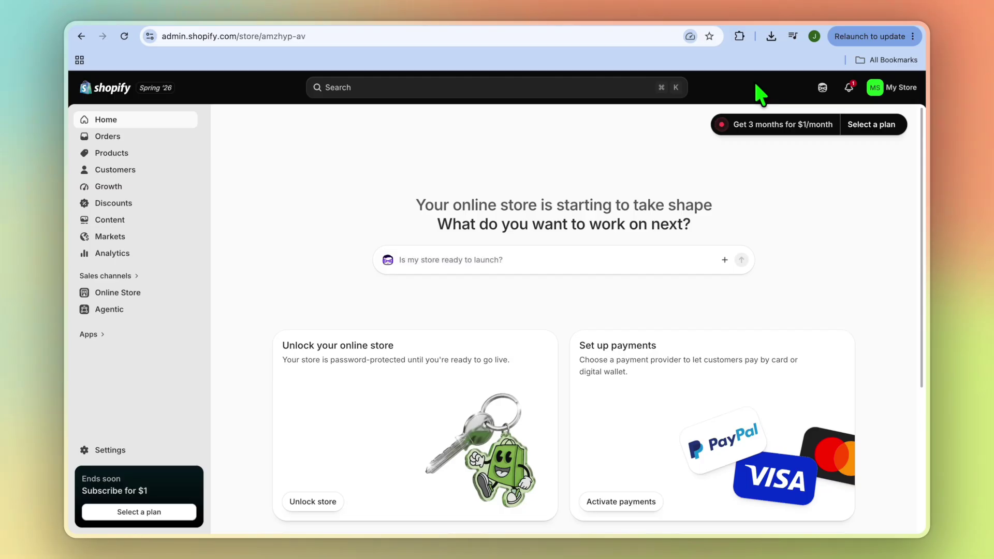
click(144, 155)
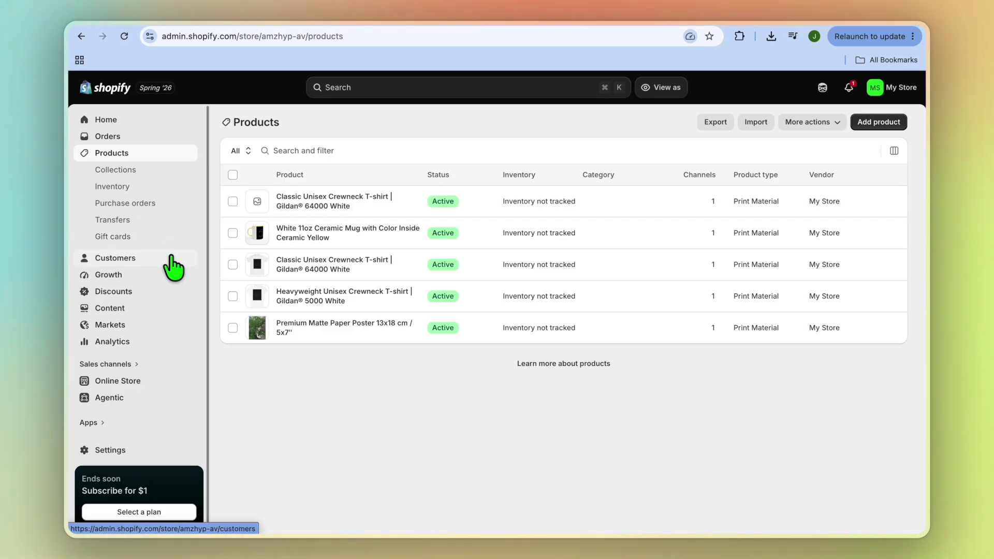
Open the online store's Horizon theme in the editor and view the Good Vibes T-shirt among the home page products
click(127, 383)
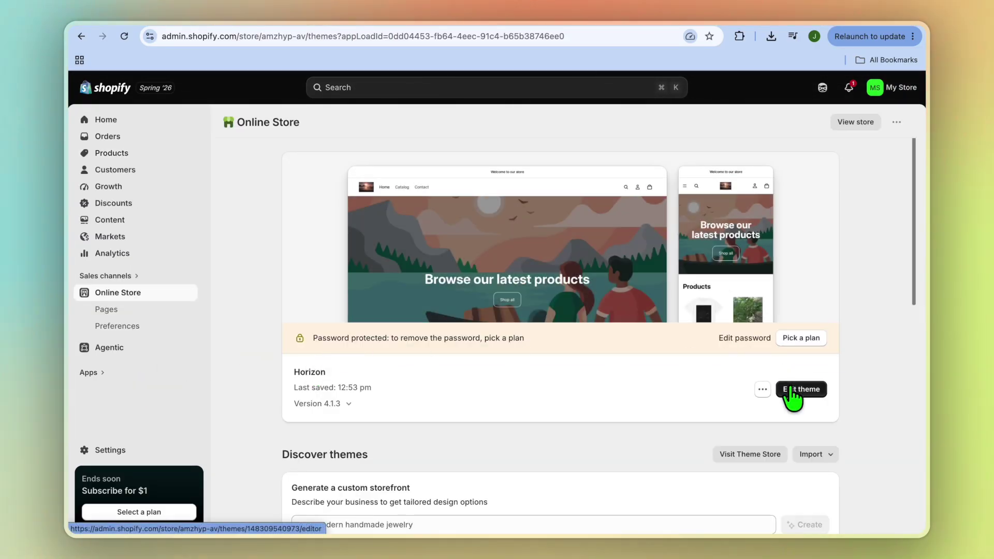
click(790, 389)
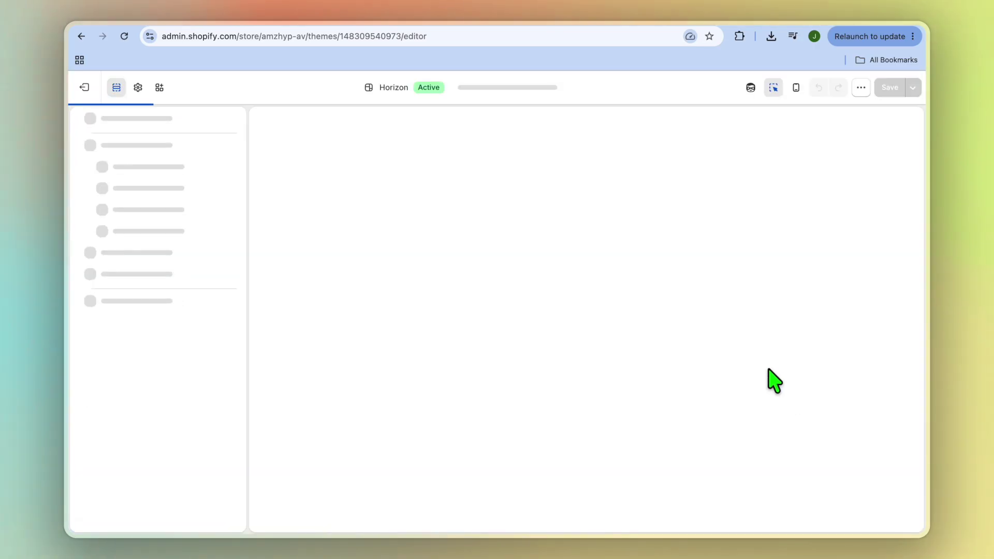
scroll(497, 331, down, 6)
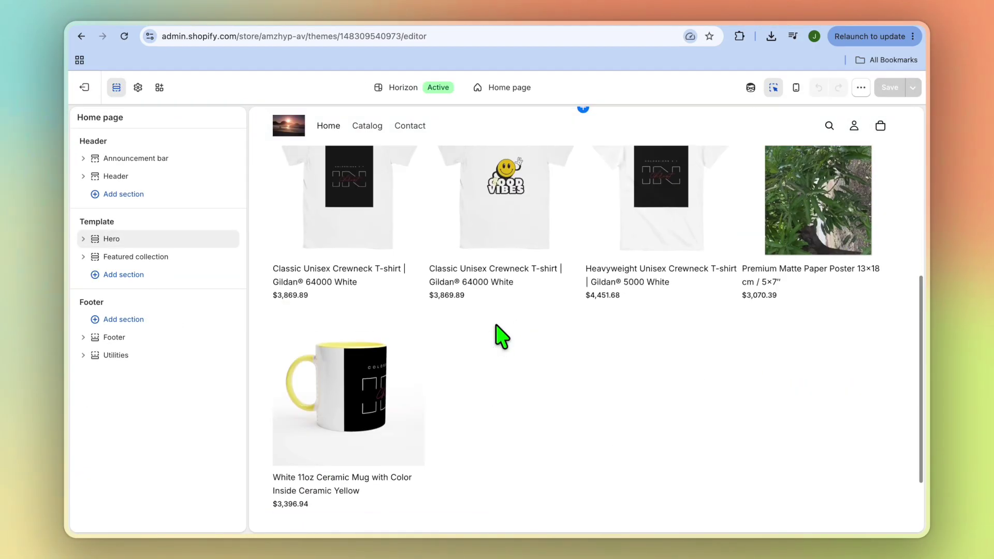
Leave the Horizon theme editor and open the live online store from the Shopify admin
scroll(456, 346, up, 2)
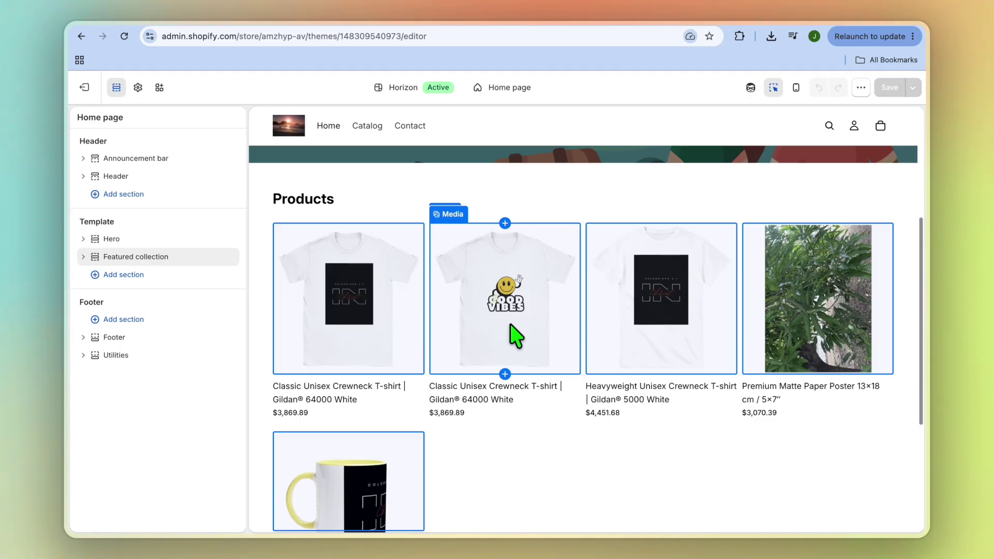
click(84, 87)
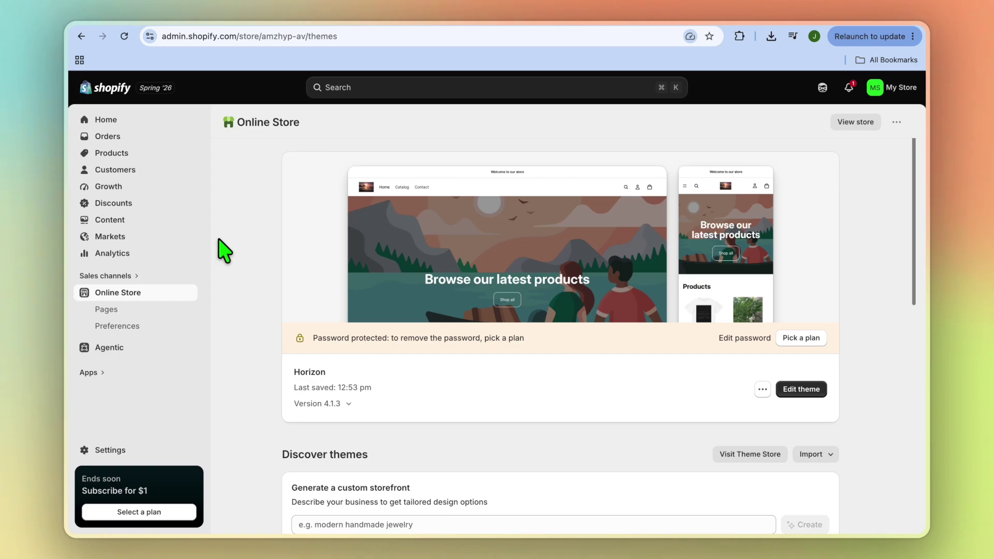
click(190, 293)
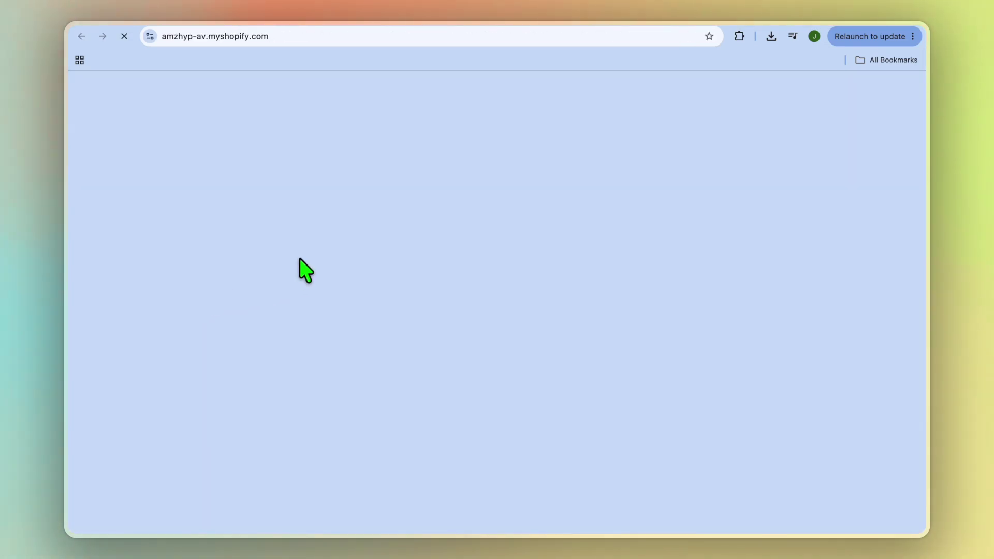
Open the product page of the Good Vibes T-shirt from the storefront's Products section
scroll(355, 288, down, 5)
scroll(332, 289, up, 3)
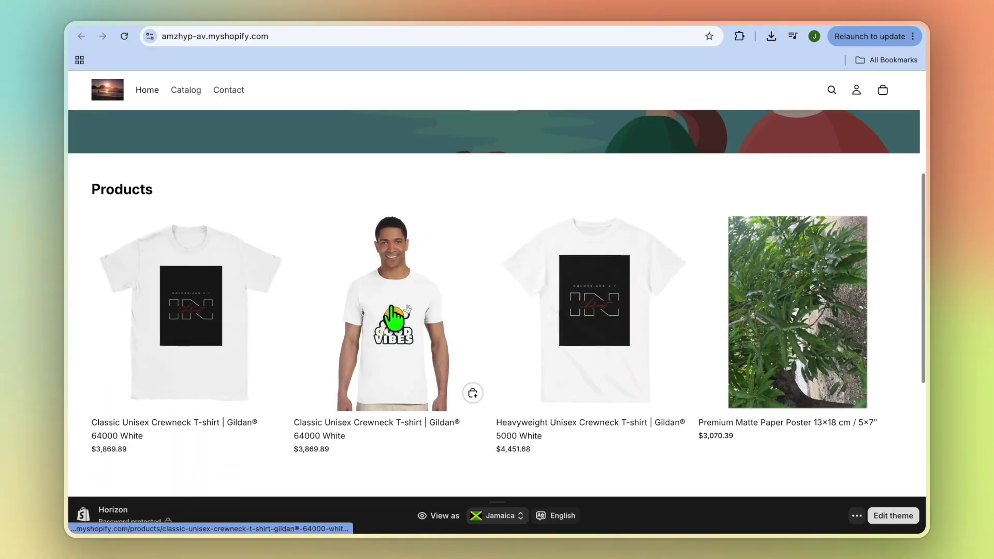
click(382, 321)
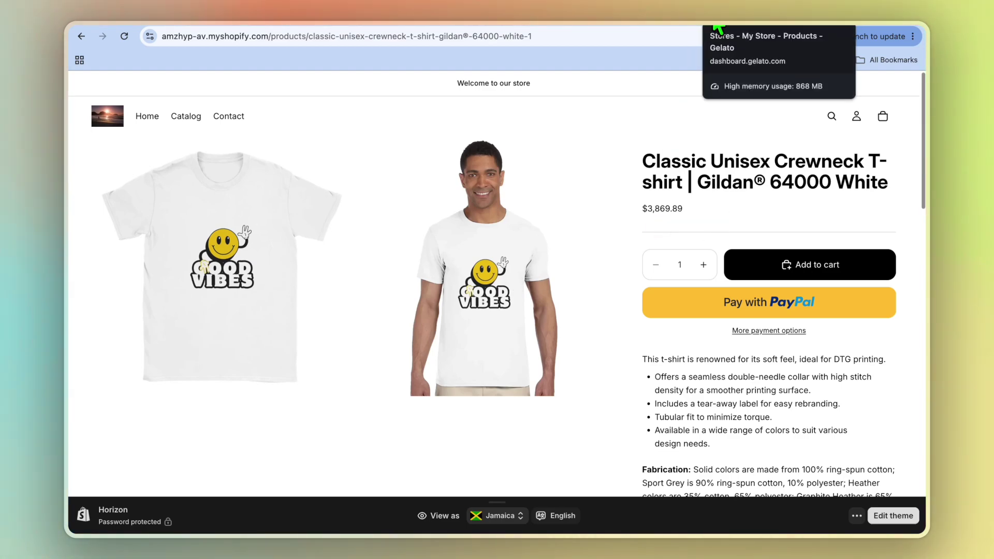
Switch back to the Gelato dashboard, dismiss the product suggestions dialog, and open the orders list
click(711, 30)
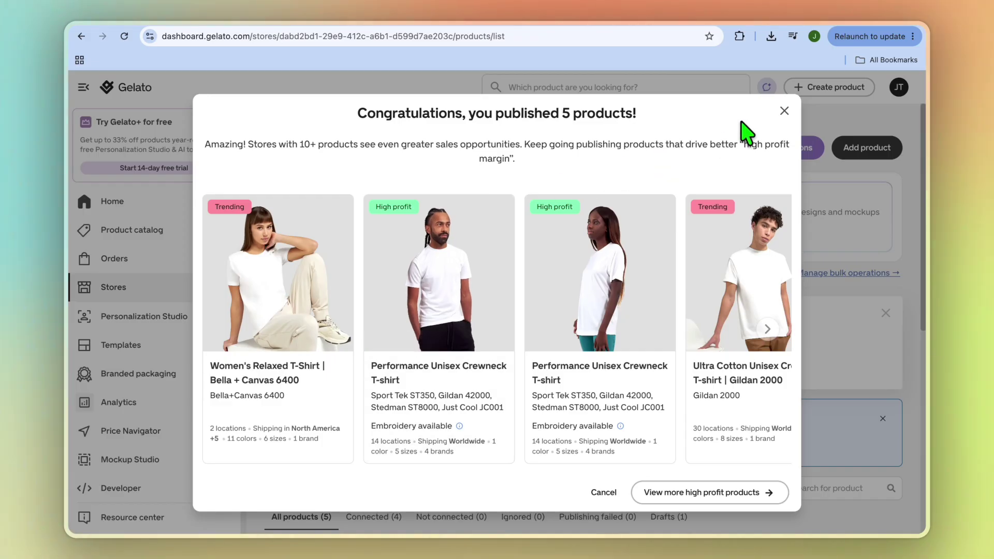
click(784, 111)
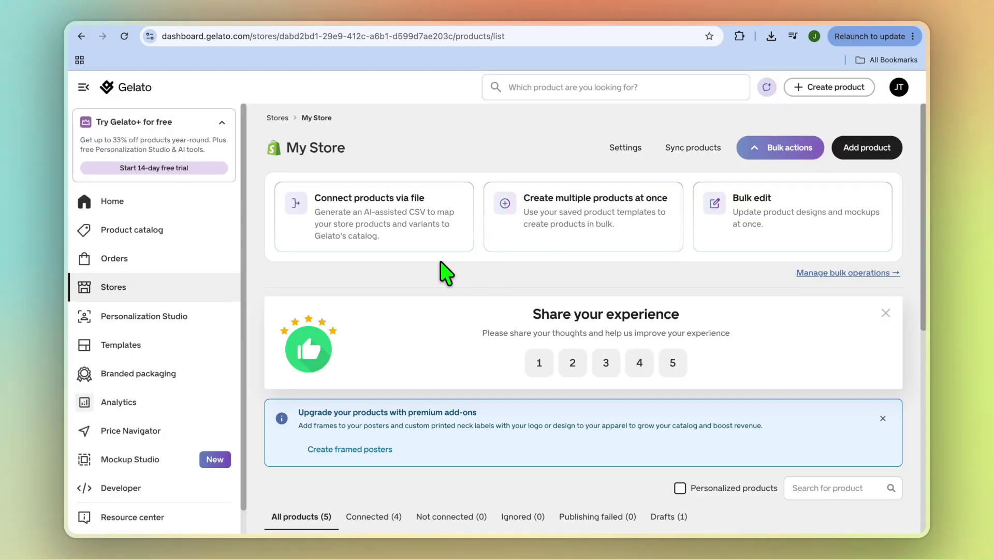
click(137, 267)
Start a new order from My Store's existing products, choosing the Classic Unisex Crewneck T-shirt with the Good Vibes design
click(846, 132)
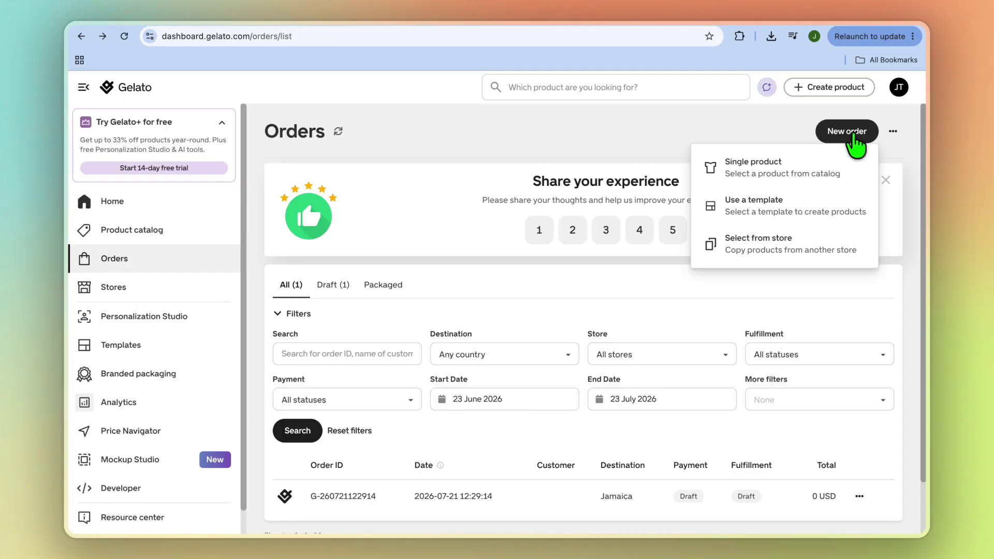
click(808, 248)
click(489, 367)
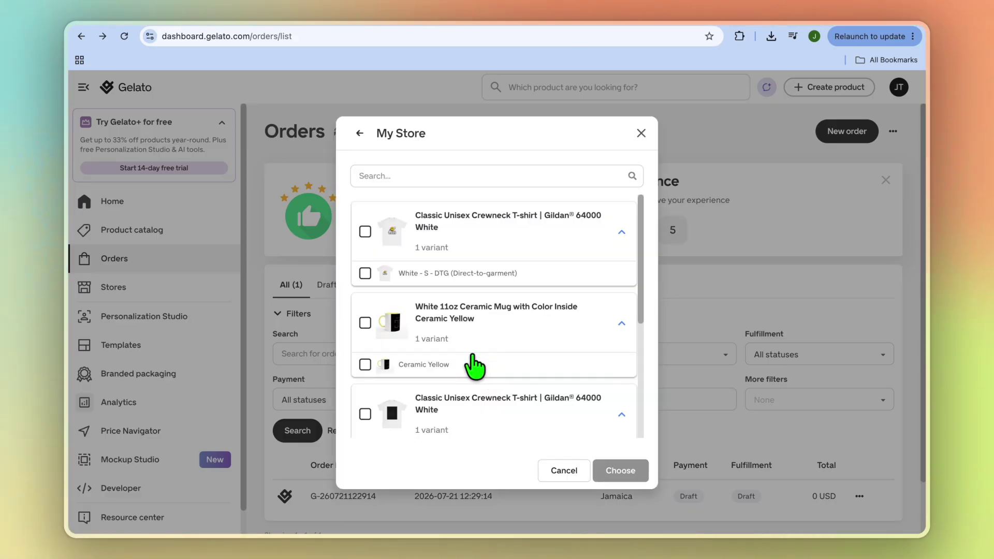
click(365, 231)
click(621, 471)
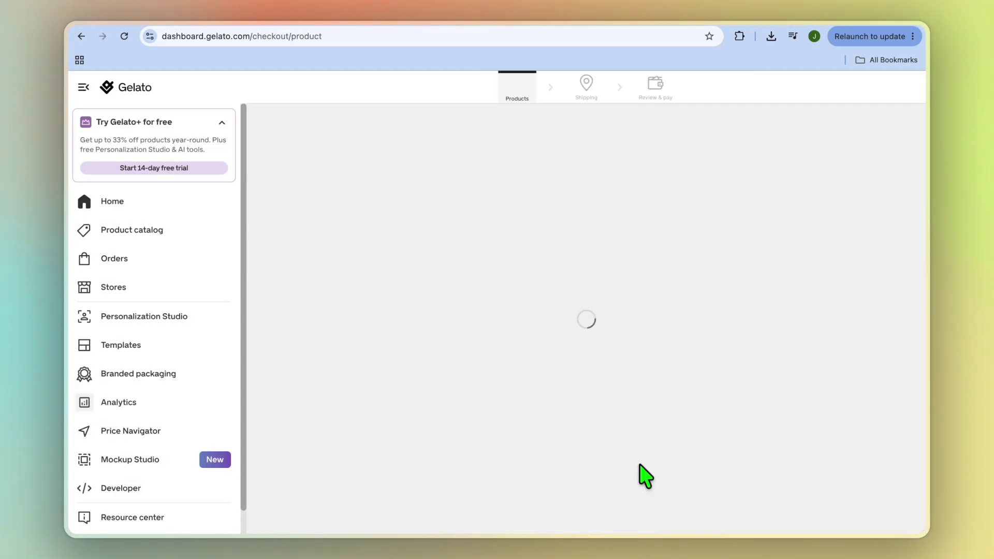